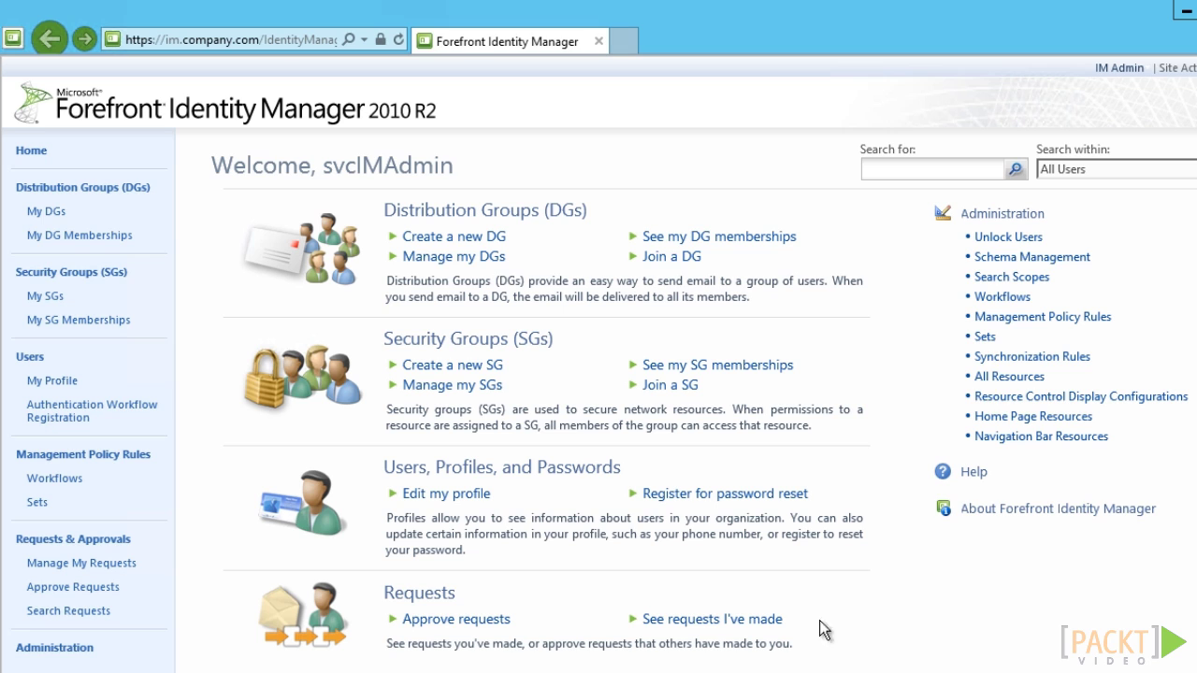
- Open the portal's synchronization rules, then in Synchronization Service Manager display all selectable attributes of the AD management agent
{"action": "left_click", "coordinate": [997, 361]}
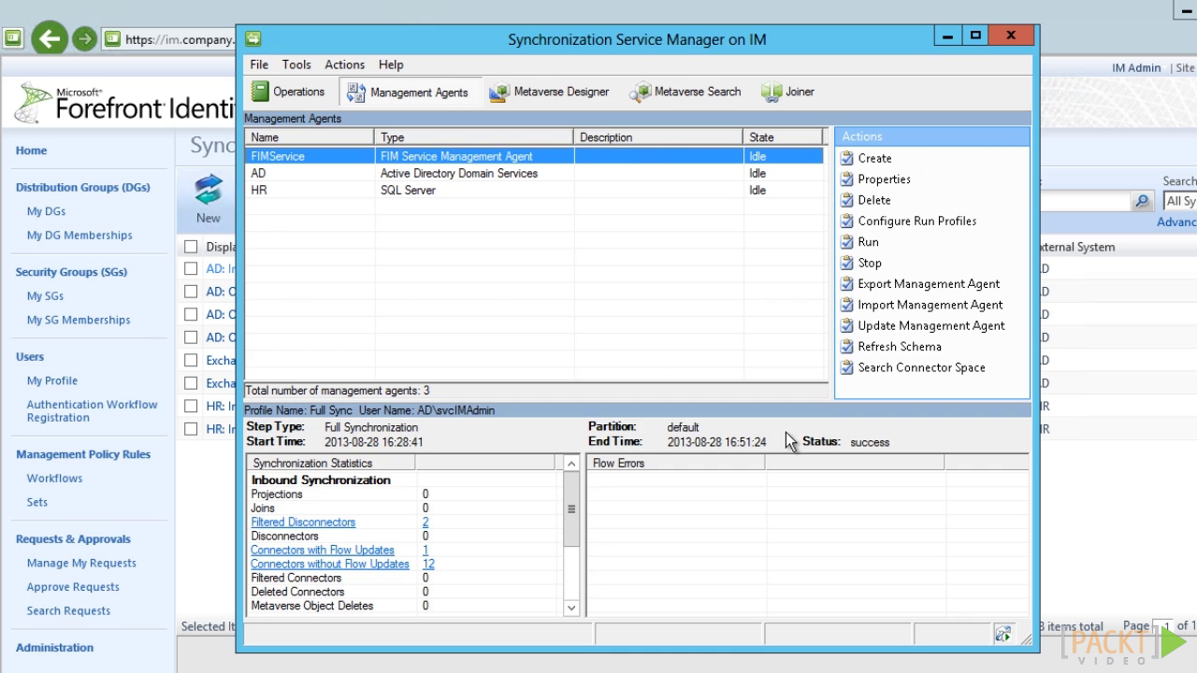
{"action": "left_click", "coordinate": [376, 174]}
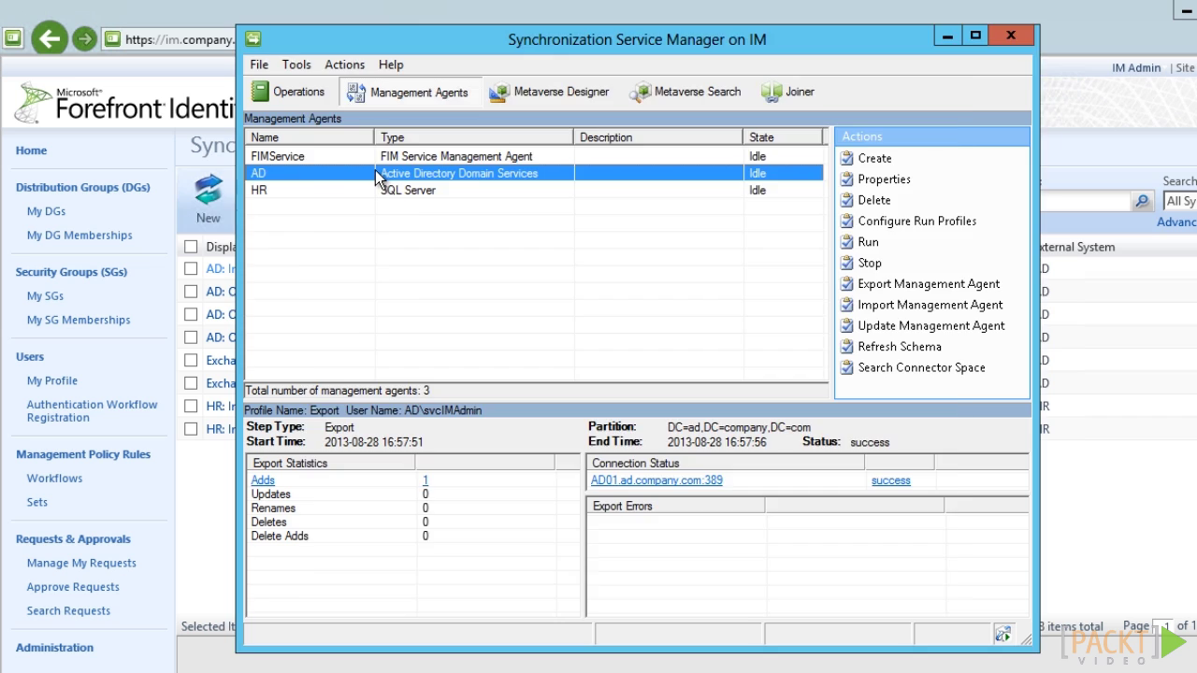
{"action": "double_click", "coordinate": [375, 173]}
{"action": "left_click", "coordinate": [379, 246]}
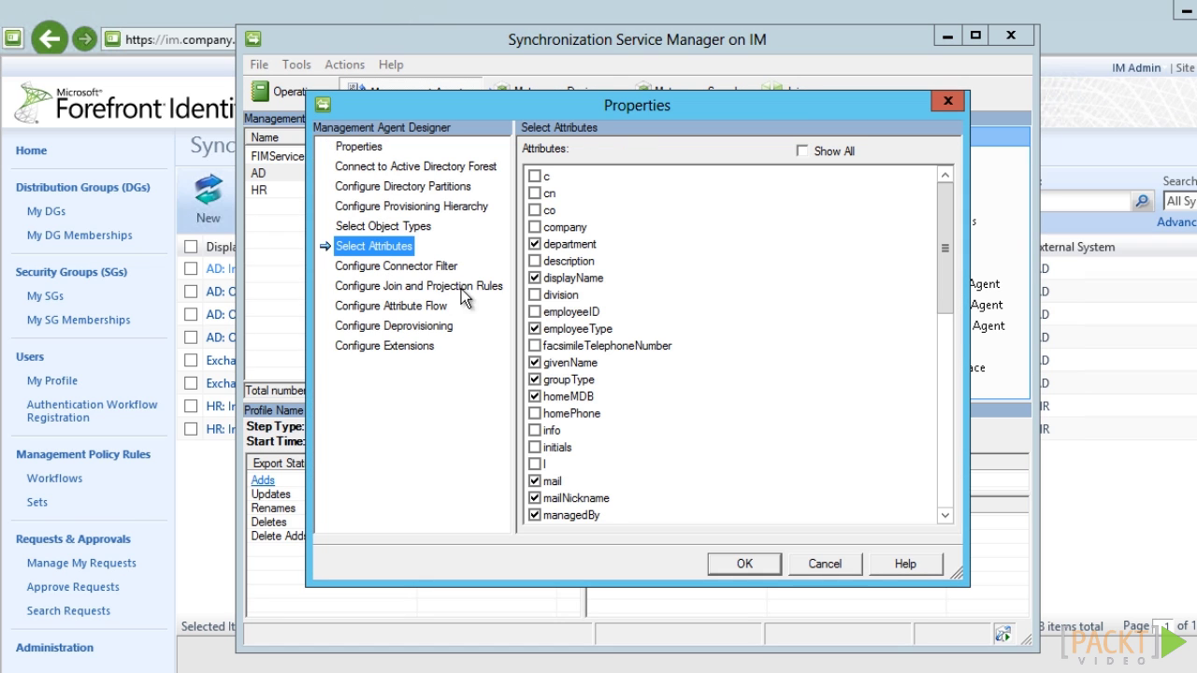
{"action": "left_click_drag", "start_coordinate": [943, 289], "coordinate": [933, 447]}
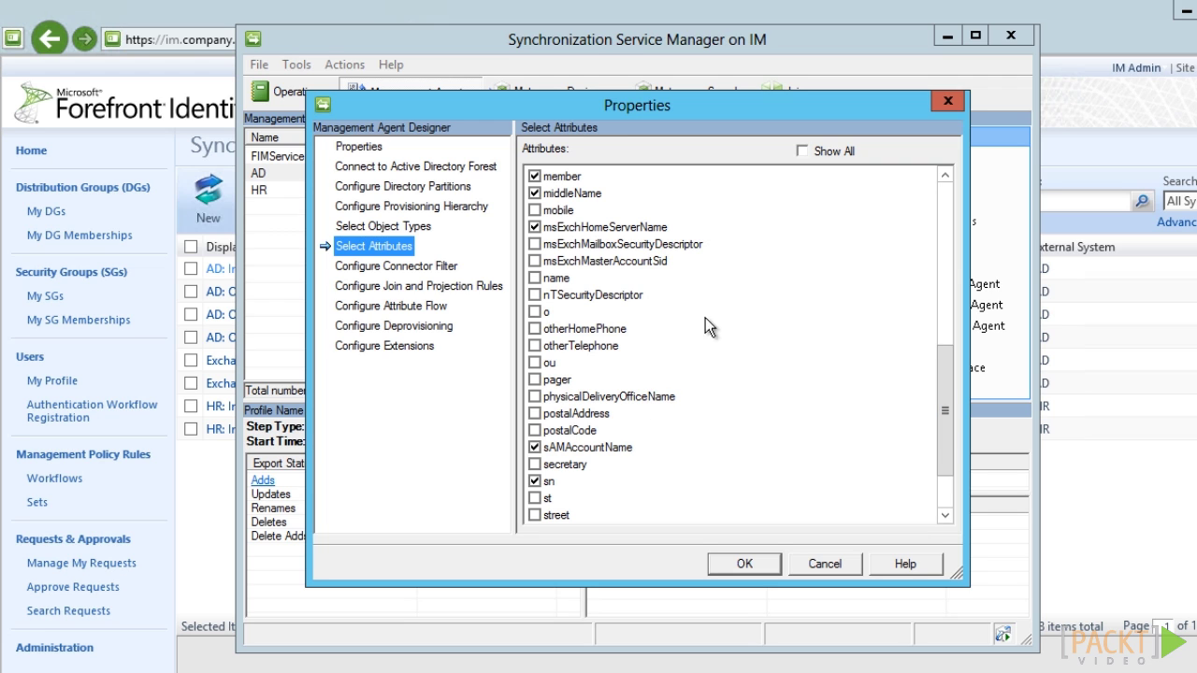
{"action": "left_click", "coordinate": [809, 153]}
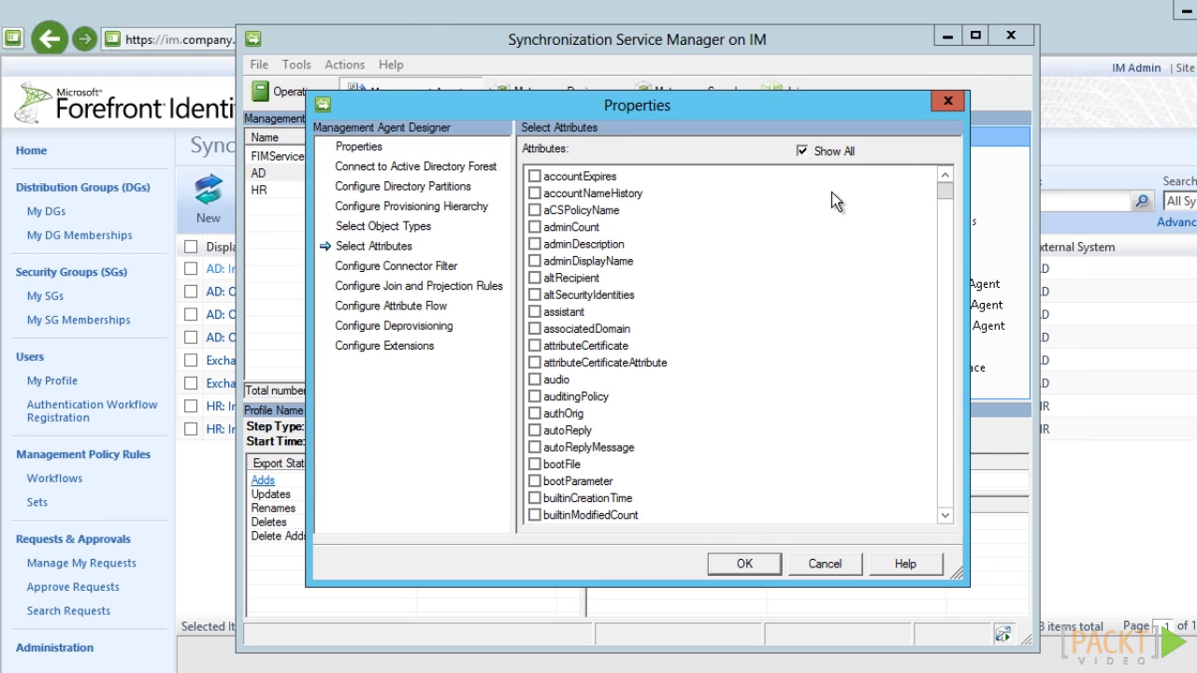
- Include the objectSid attribute in the AD management agent and save its properties
{"action": "left_click", "coordinate": [613, 364]}
{"action": "type", "text": "objectCategory"}
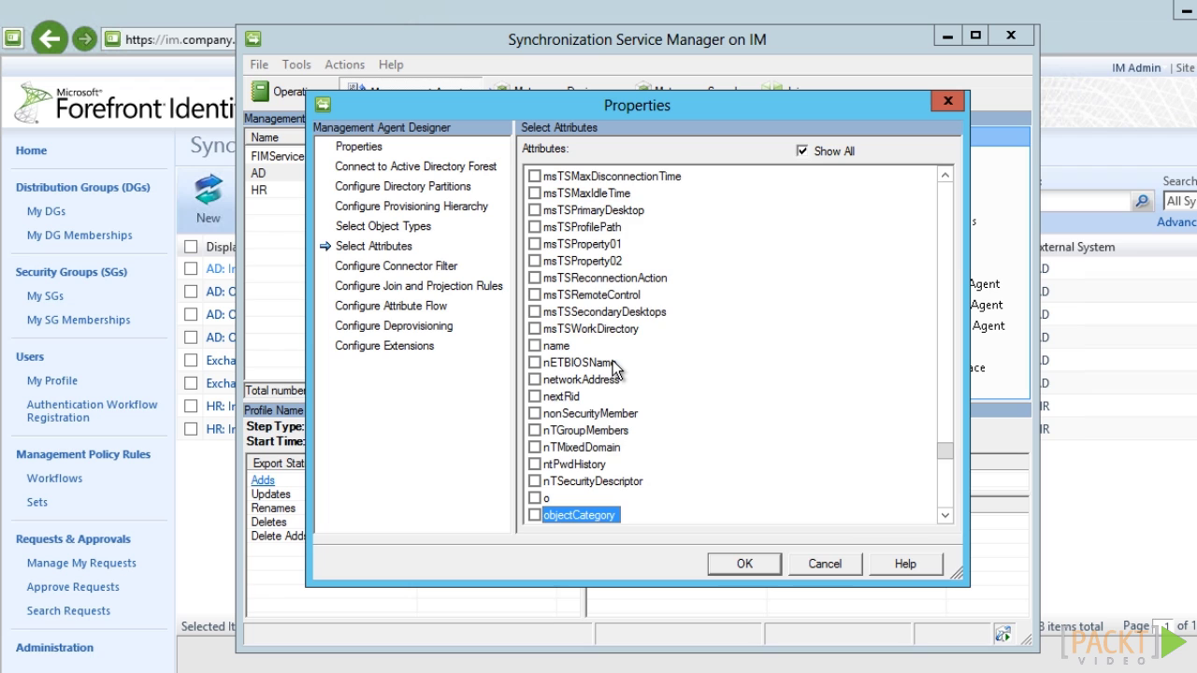
{"action": "key", "text": "Down"}
{"action": "key", "text": "Down"}
{"action": "key", "text": "Down"}
{"action": "key", "text": "Down"}
{"action": "key", "text": "Up"}
{"action": "key", "text": "Up"}
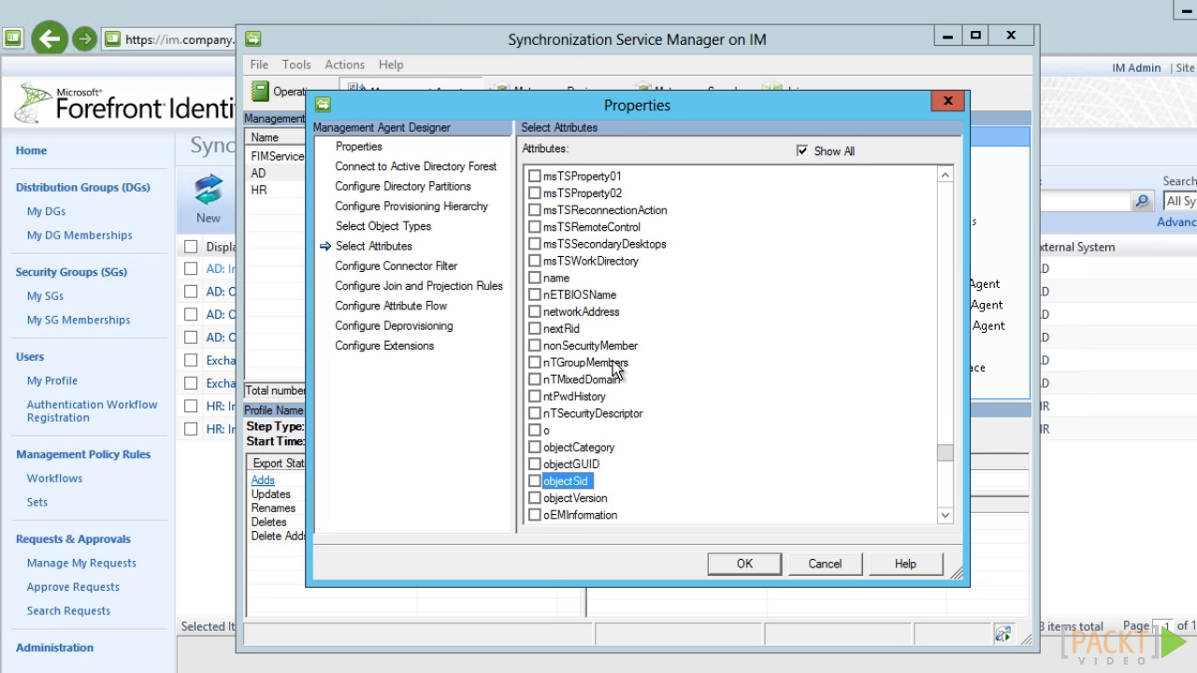
{"action": "key", "text": "space"}
{"action": "left_click", "coordinate": [745, 564]}
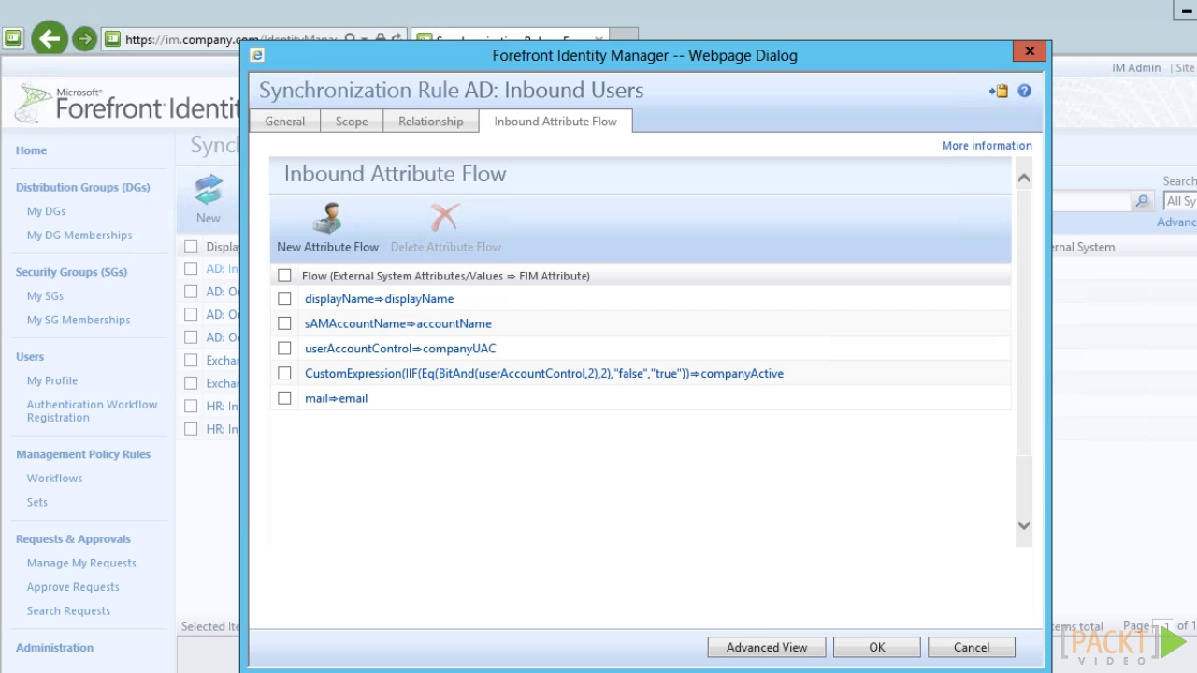
- In the portal's AD: Inbound Users synchronization rule, add an inbound attribute flow from objectSid to objectSid
{"action": "left_click", "coordinate": [312, 235]}
{"action": "left_click", "coordinate": [337, 225]}
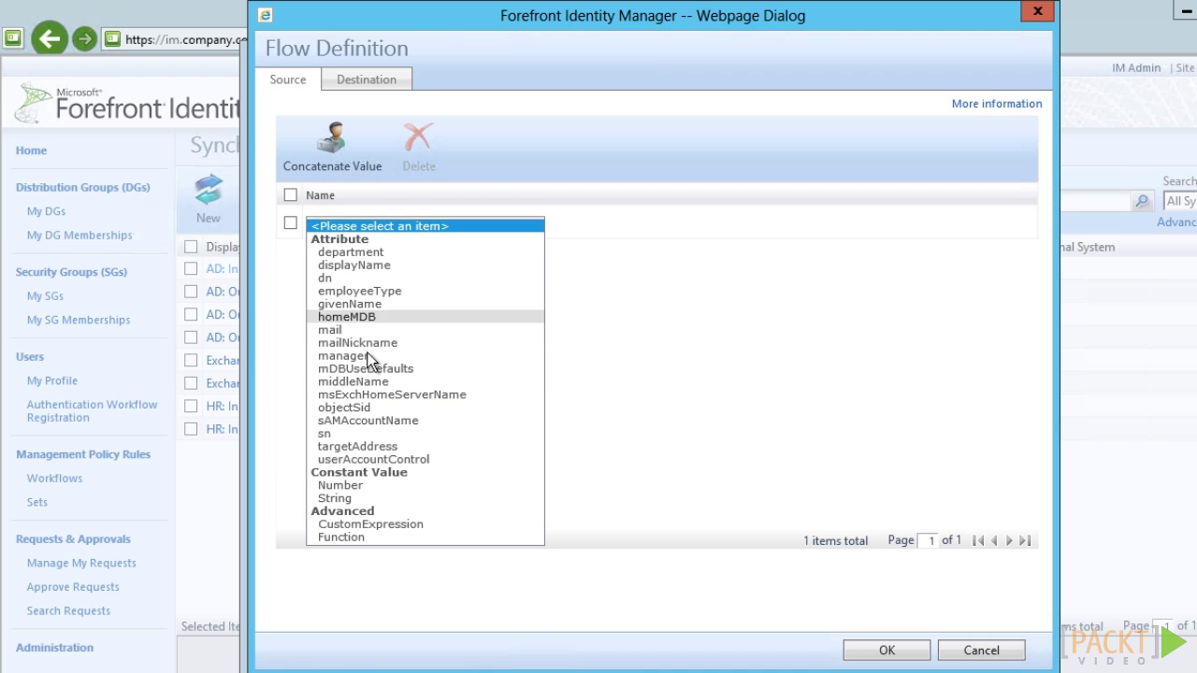
{"action": "left_click", "coordinate": [363, 402]}
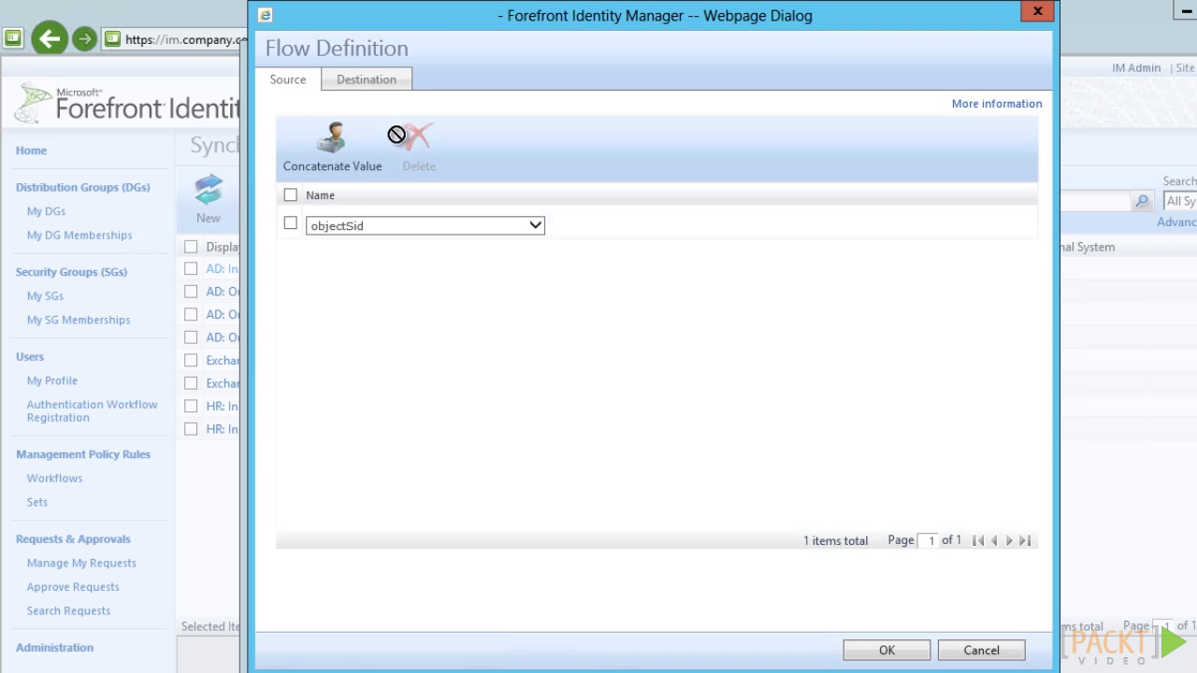
{"action": "left_click", "coordinate": [363, 83]}
{"action": "left_click", "coordinate": [589, 140]}
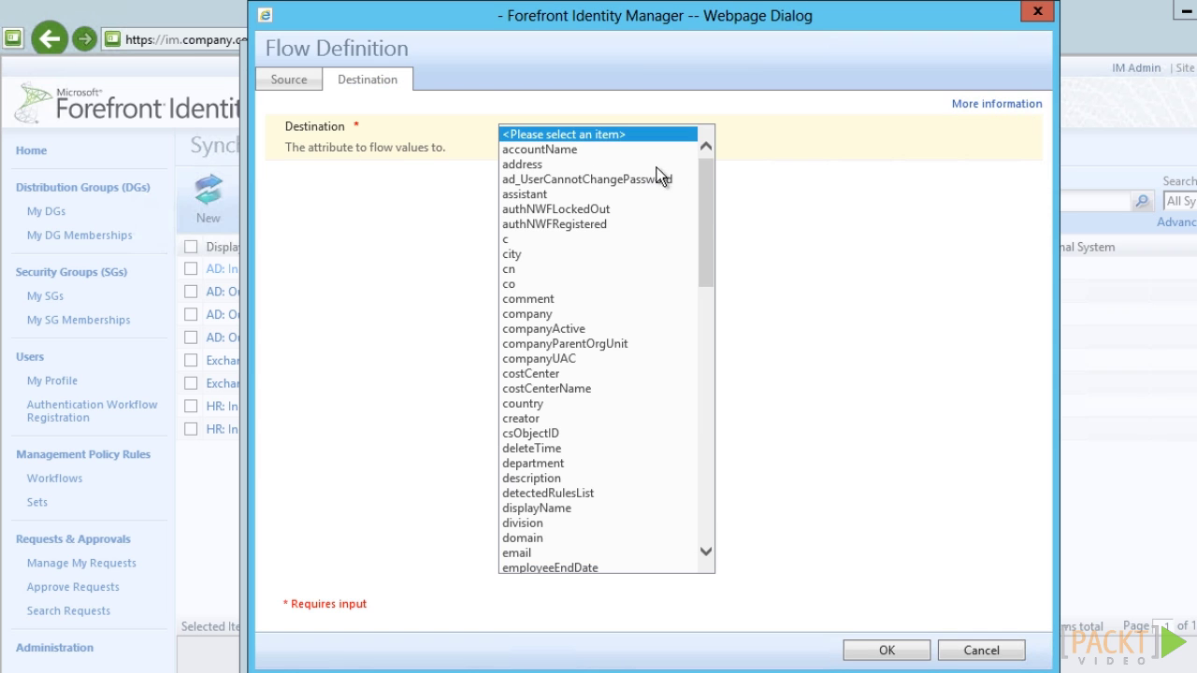
{"action": "left_click_drag", "start_coordinate": [712, 218], "coordinate": [696, 420]}
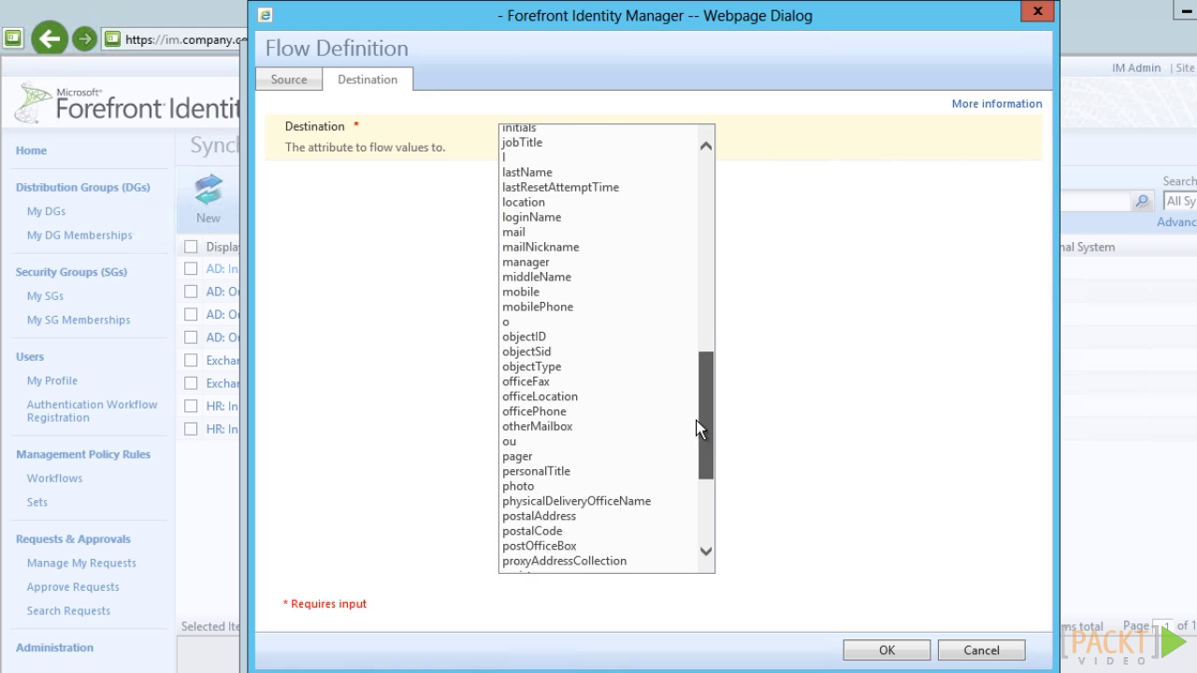
{"action": "left_click", "coordinate": [541, 354]}
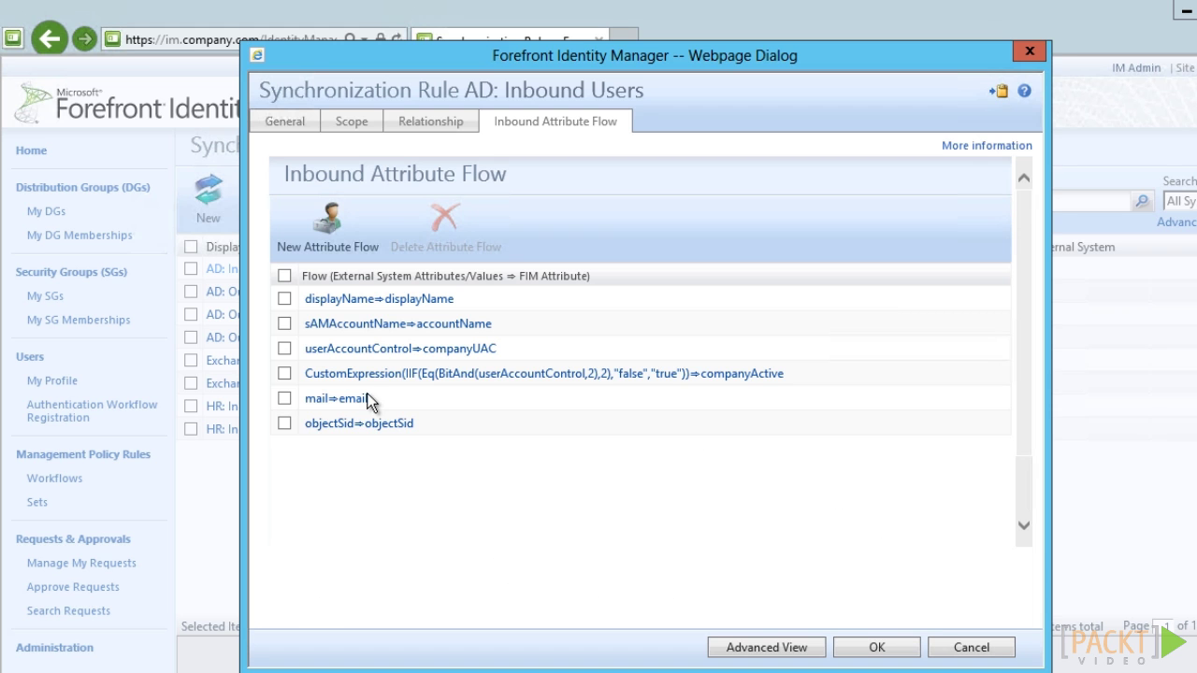
- Add an inbound attribute flow from the constant string "AD" to domain and save the synchronization rule
{"action": "left_click", "coordinate": [327, 234]}
{"action": "left_click", "coordinate": [332, 225]}
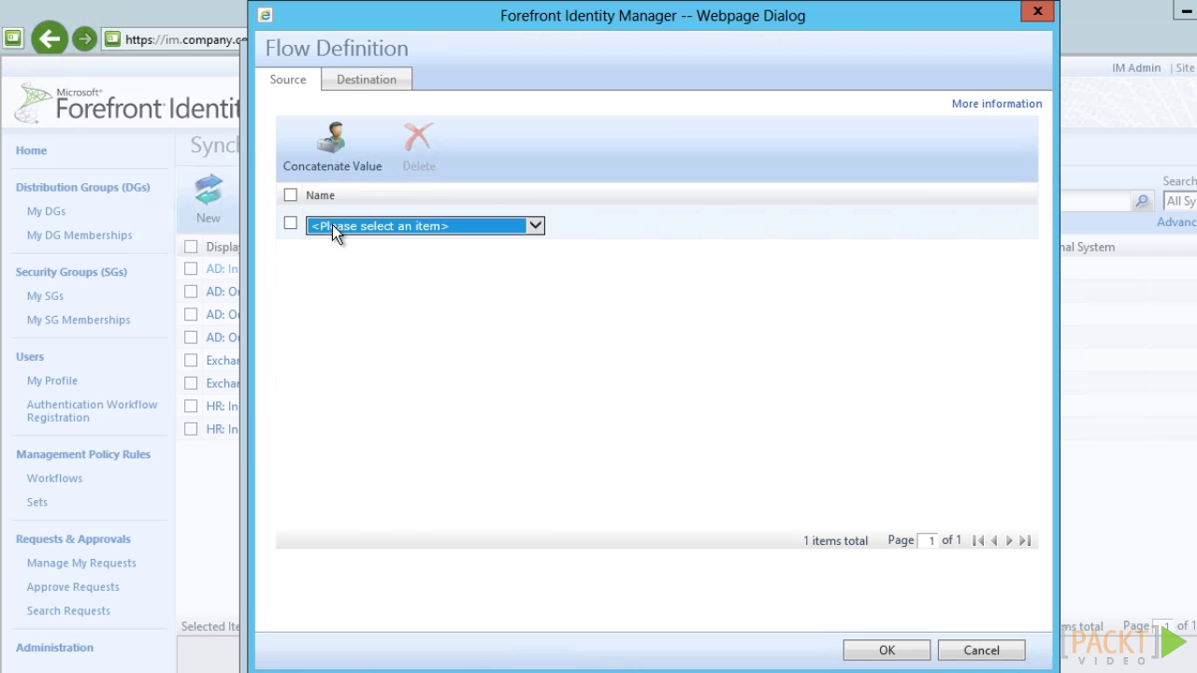
{"action": "left_click", "coordinate": [339, 500]}
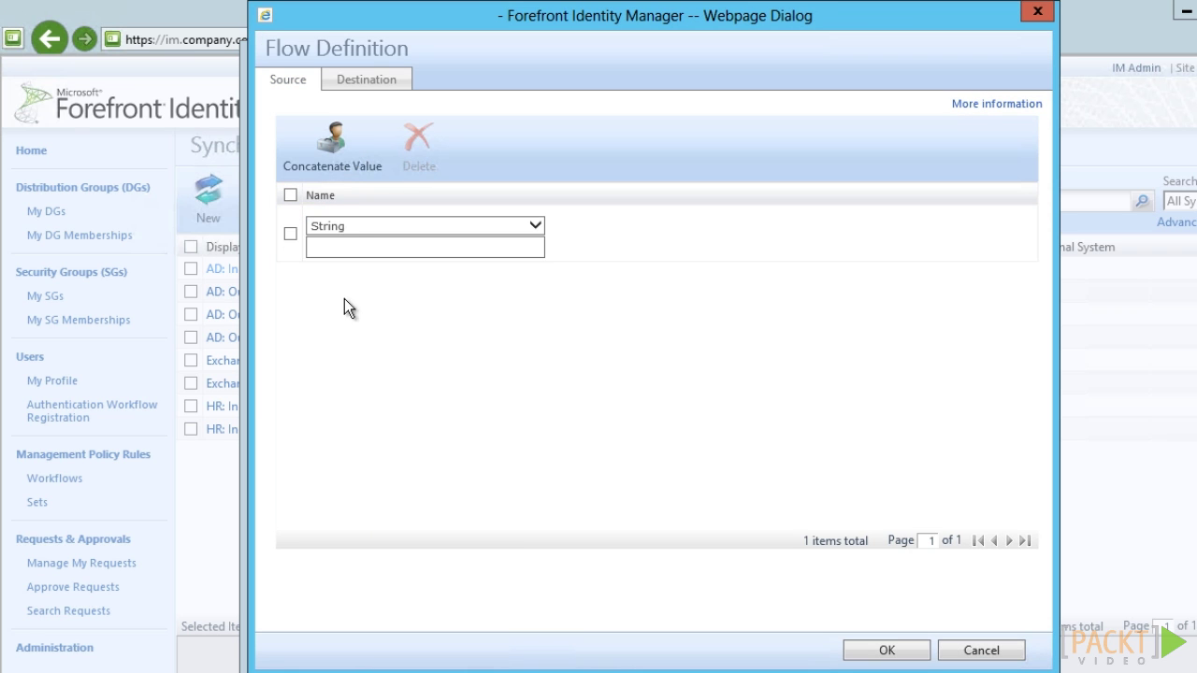
{"action": "left_click", "coordinate": [350, 249]}
{"action": "type", "text": "AD"}
{"action": "left_click", "coordinate": [363, 86]}
{"action": "left_click", "coordinate": [566, 136]}
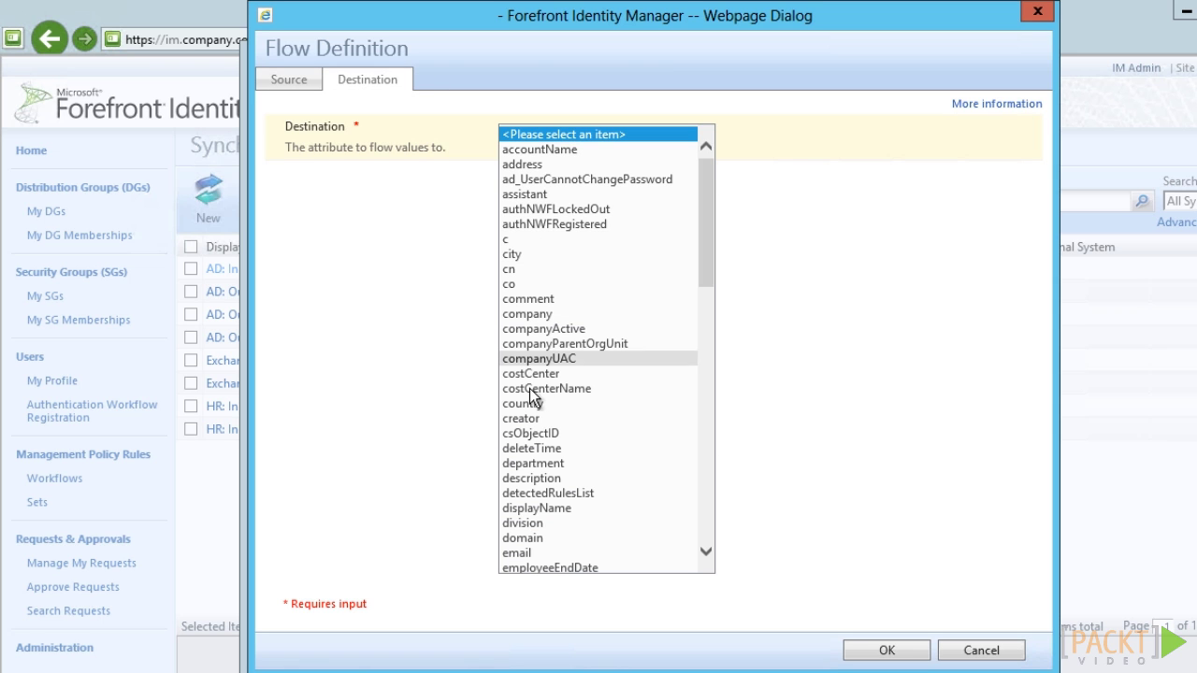
{"action": "left_click", "coordinate": [531, 553]}
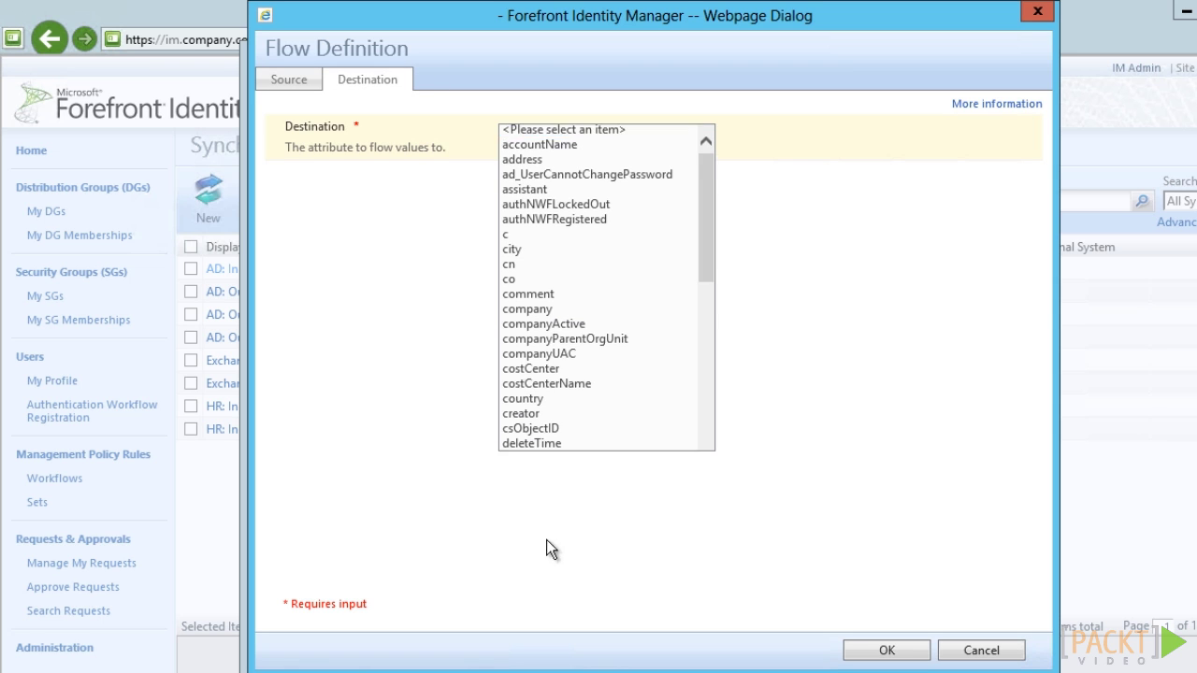
{"action": "left_click", "coordinate": [887, 650]}
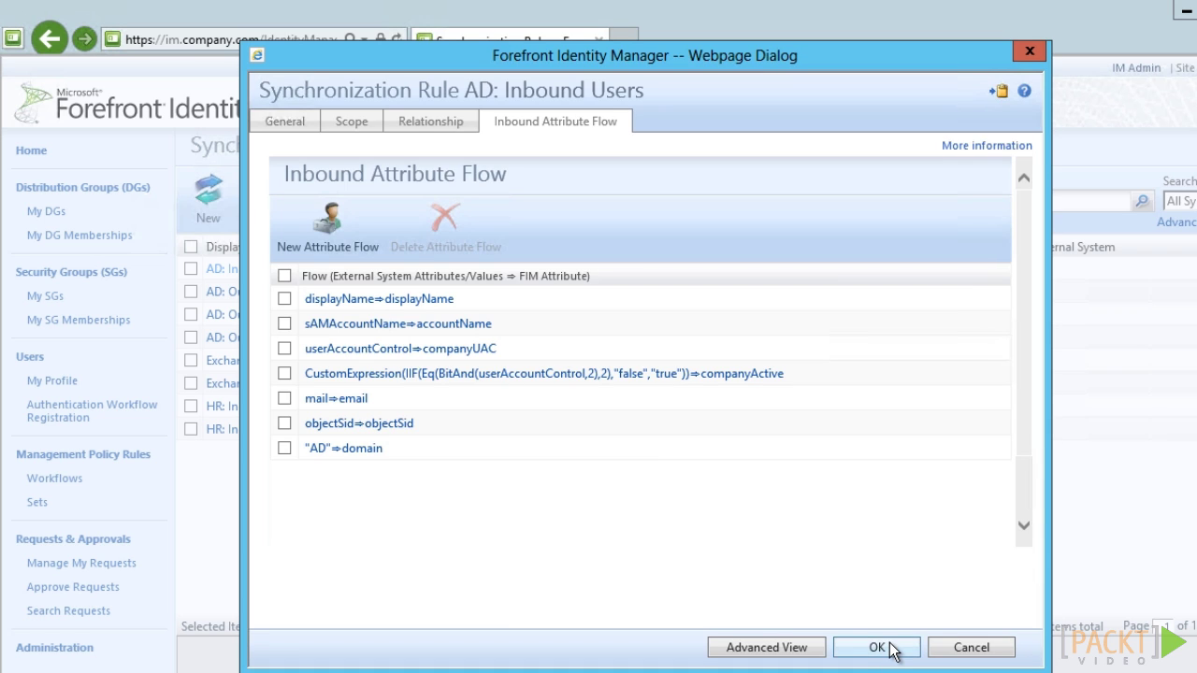
{"action": "left_click", "coordinate": [877, 648]}
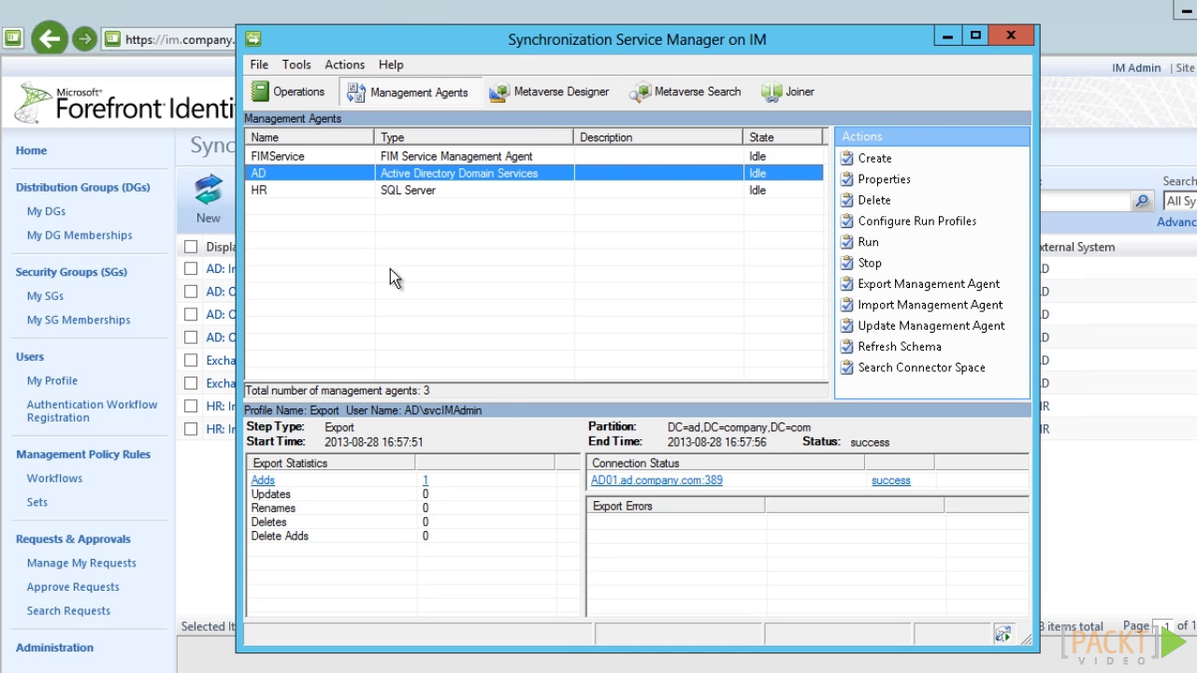
- In Synchronization Service Manager, open the FIMService management agent's attribute flow configuration and expand the Person object type mappings
{"action": "double_click", "coordinate": [351, 156]}
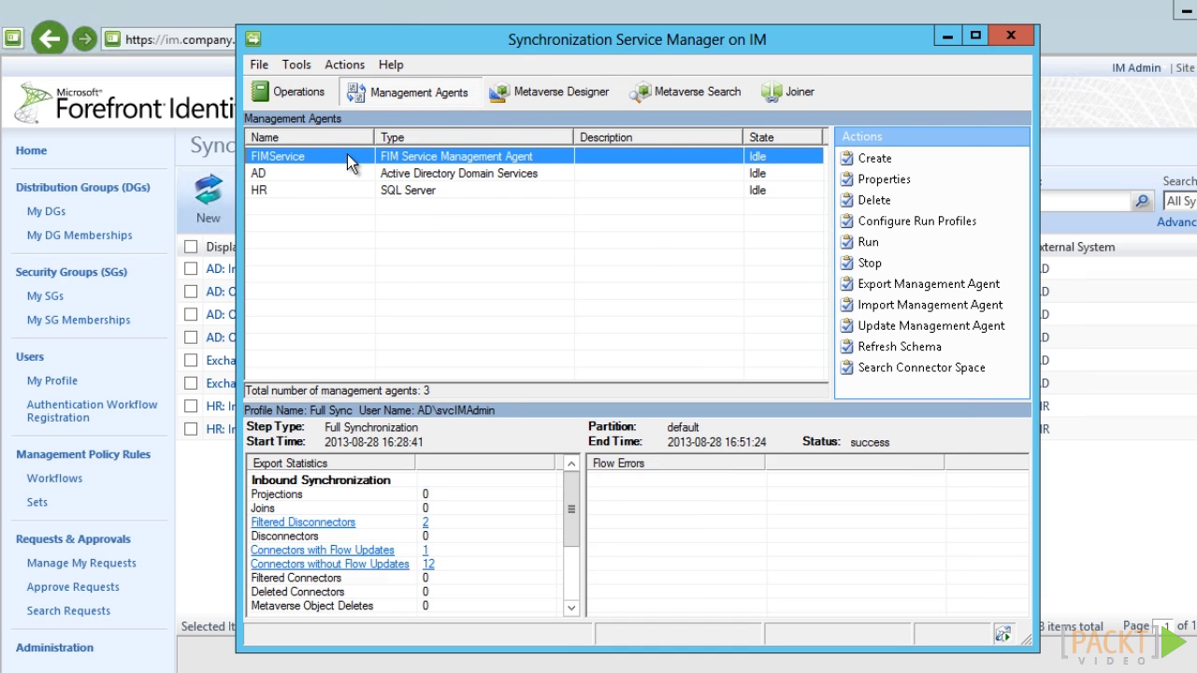
{"action": "left_click", "coordinate": [393, 266]}
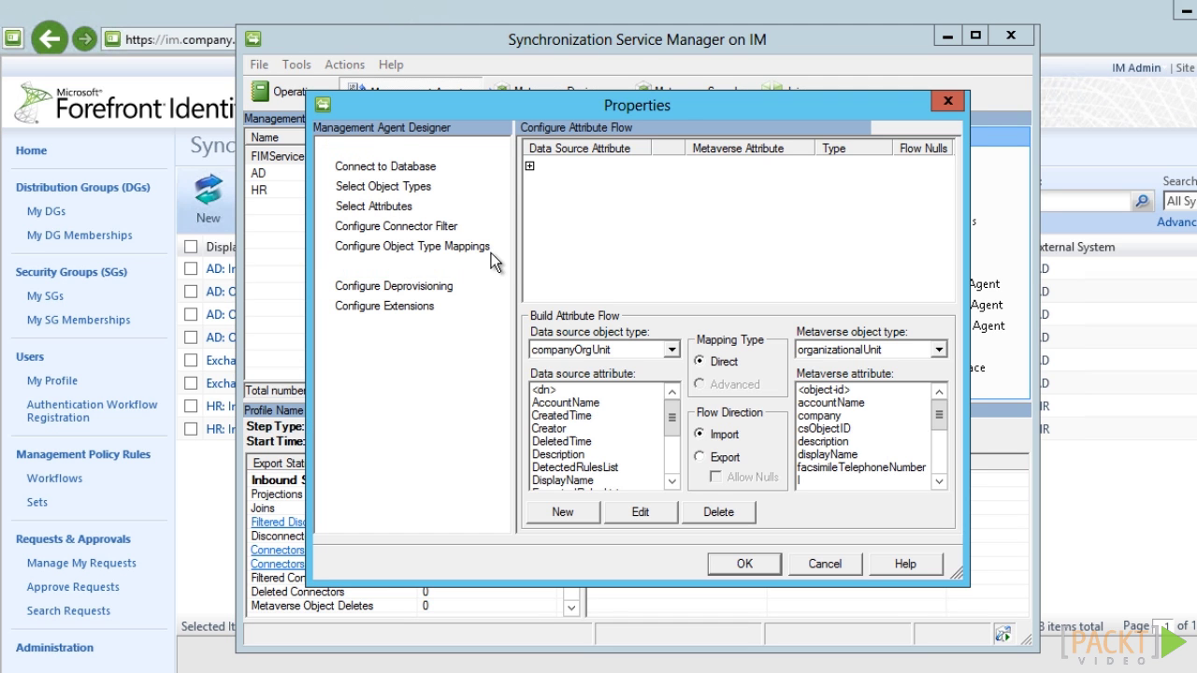
{"action": "double_click", "coordinate": [604, 211]}
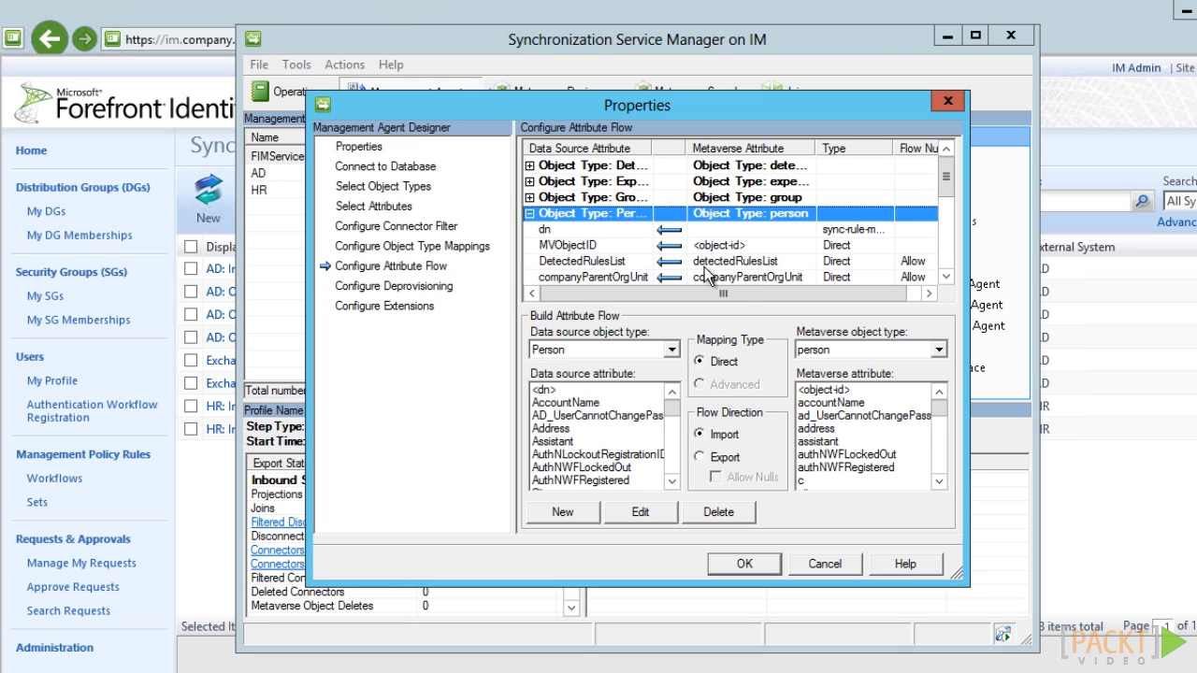
- Add a direct export flow from the metaverse domain attribute to Domain for Person, allowing nulls
{"action": "scroll", "coordinate": [599, 449], "scroll_direction": "down", "scroll_amount": 5}
{"action": "left_click", "coordinate": [561, 466]}
{"action": "scroll", "coordinate": [907, 477], "scroll_direction": "down", "scroll_amount": 5}
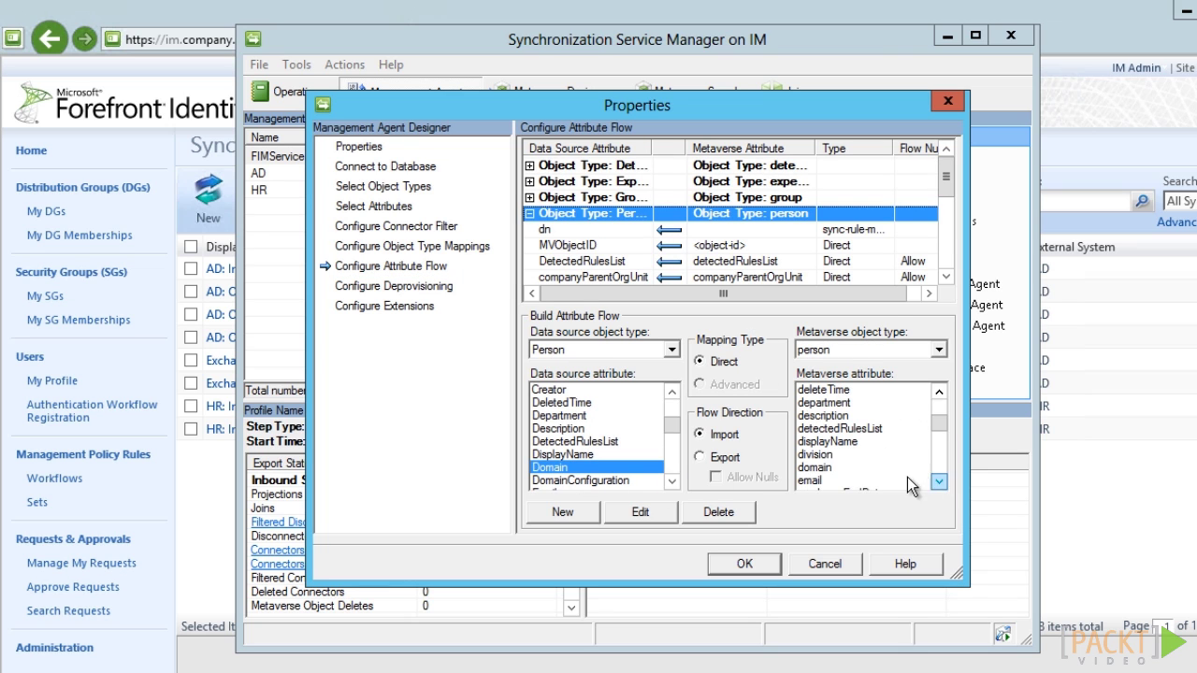
{"action": "left_click", "coordinate": [869, 467]}
{"action": "left_click", "coordinate": [714, 463]}
{"action": "left_click", "coordinate": [717, 477]}
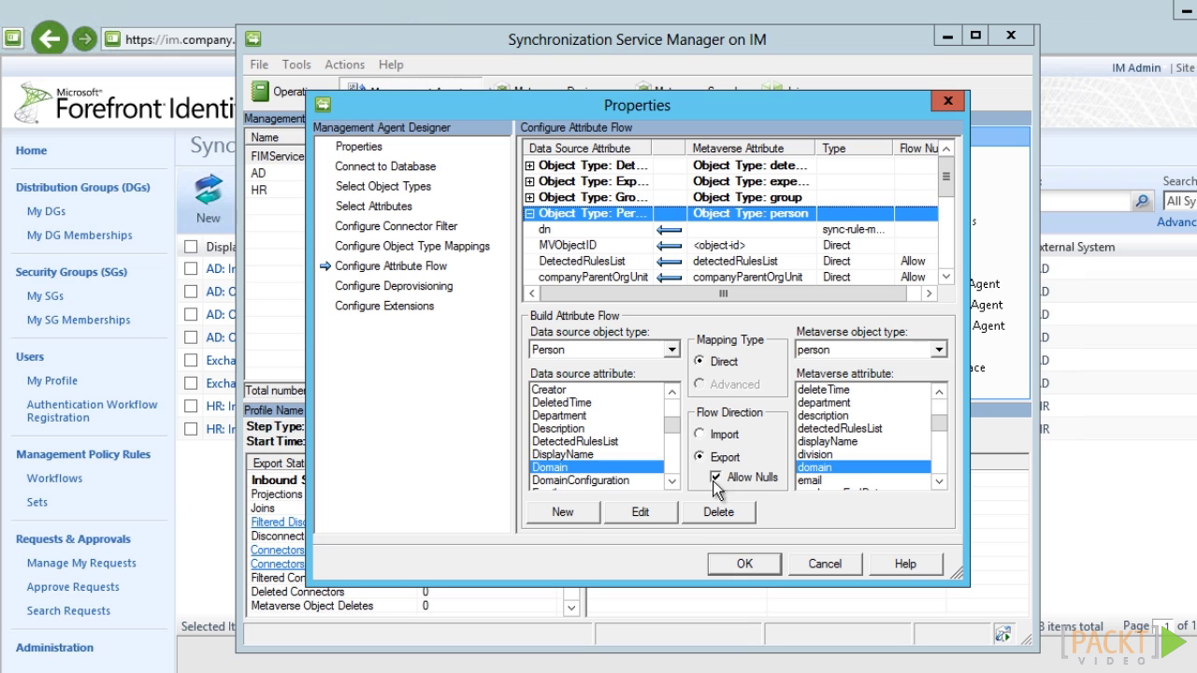
{"action": "left_click", "coordinate": [570, 516]}
- Add a direct export flow from metaverse objectSid to ObjectSID for Person, allowing nulls, and save the agent's properties
{"action": "scroll", "coordinate": [655, 482], "scroll_direction": "down", "scroll_amount": 5}
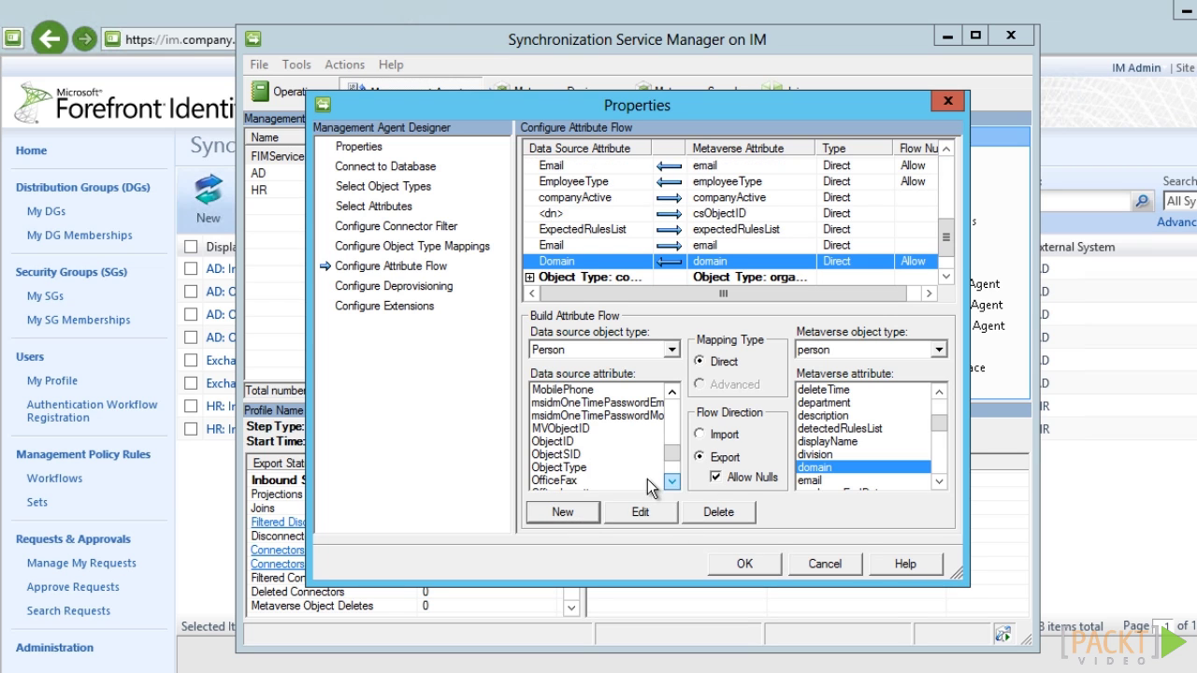
{"action": "left_click", "coordinate": [570, 454]}
{"action": "scroll", "coordinate": [847, 487], "scroll_direction": "down", "scroll_amount": 5}
{"action": "left_click", "coordinate": [842, 455]}
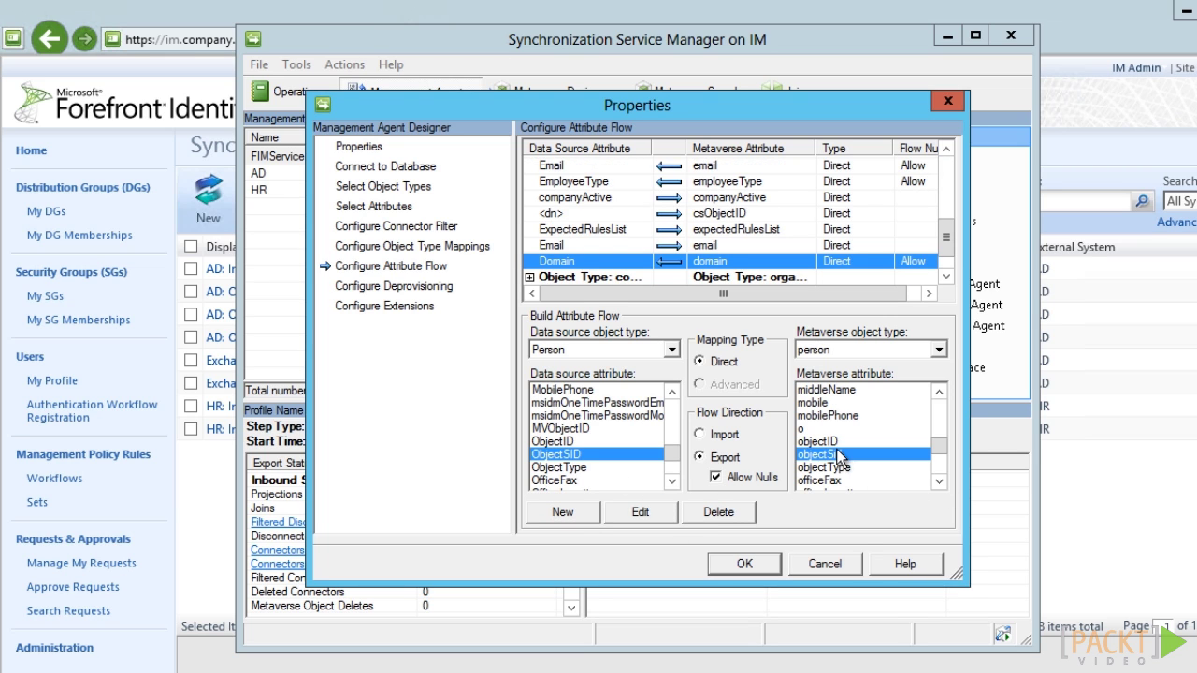
{"action": "left_click", "coordinate": [567, 517]}
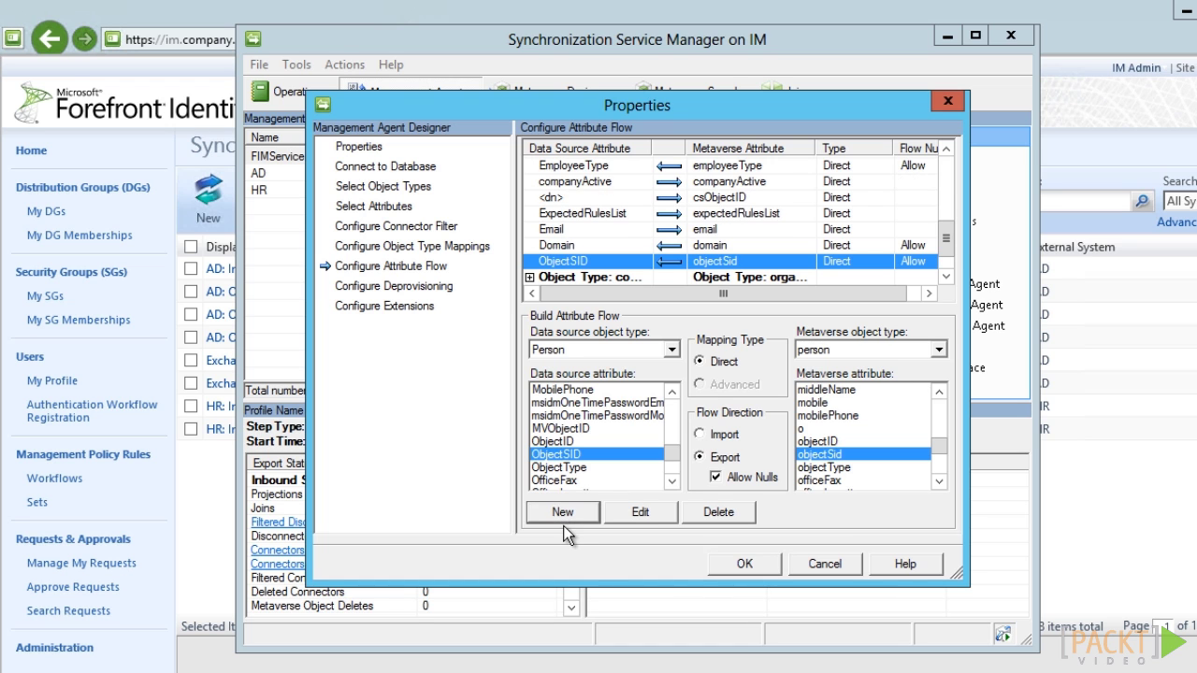
{"action": "left_click", "coordinate": [744, 564]}
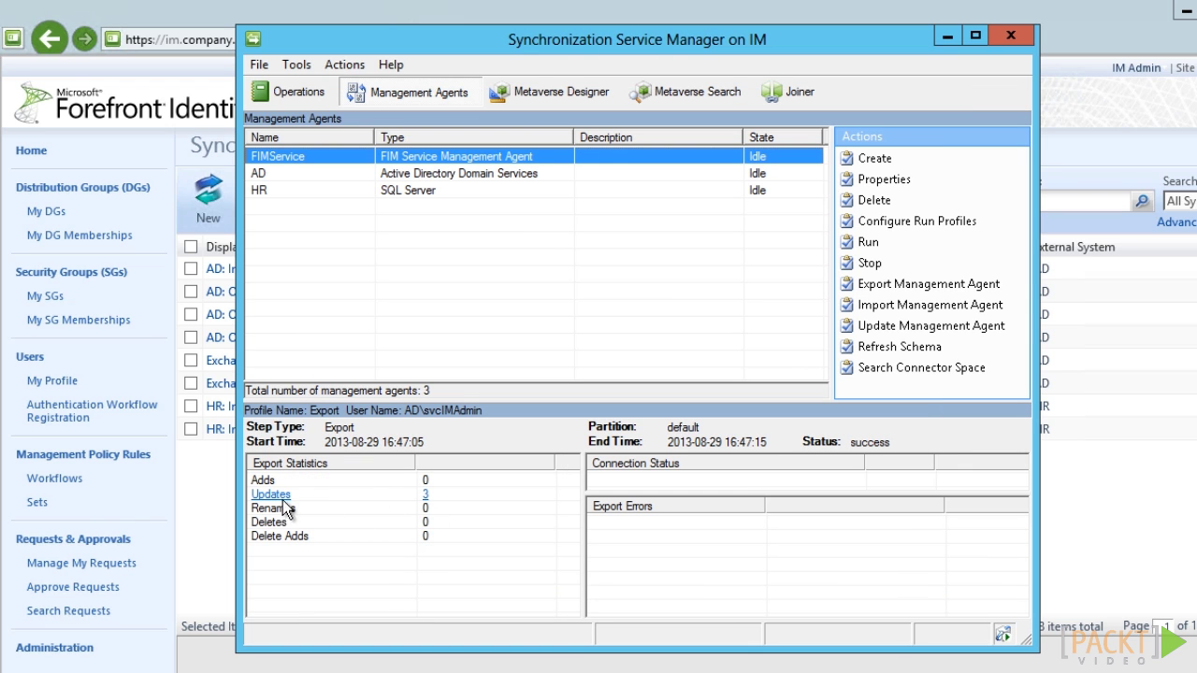
- Examine the attribute changes of an updated Person object from the FIMService export statistics
{"action": "left_click", "coordinate": [271, 495]}
{"action": "left_click", "coordinate": [271, 498]}
{"action": "double_click", "coordinate": [469, 228]}
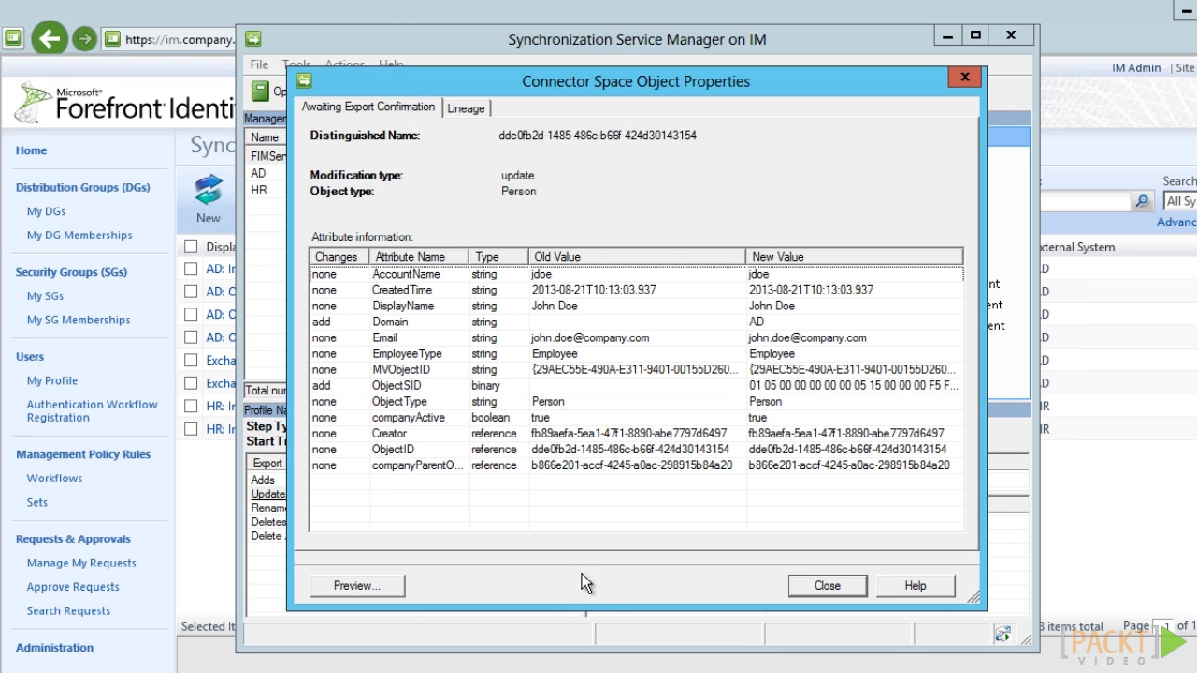
{"action": "left_click", "coordinate": [818, 588]}
{"action": "left_click", "coordinate": [874, 521]}
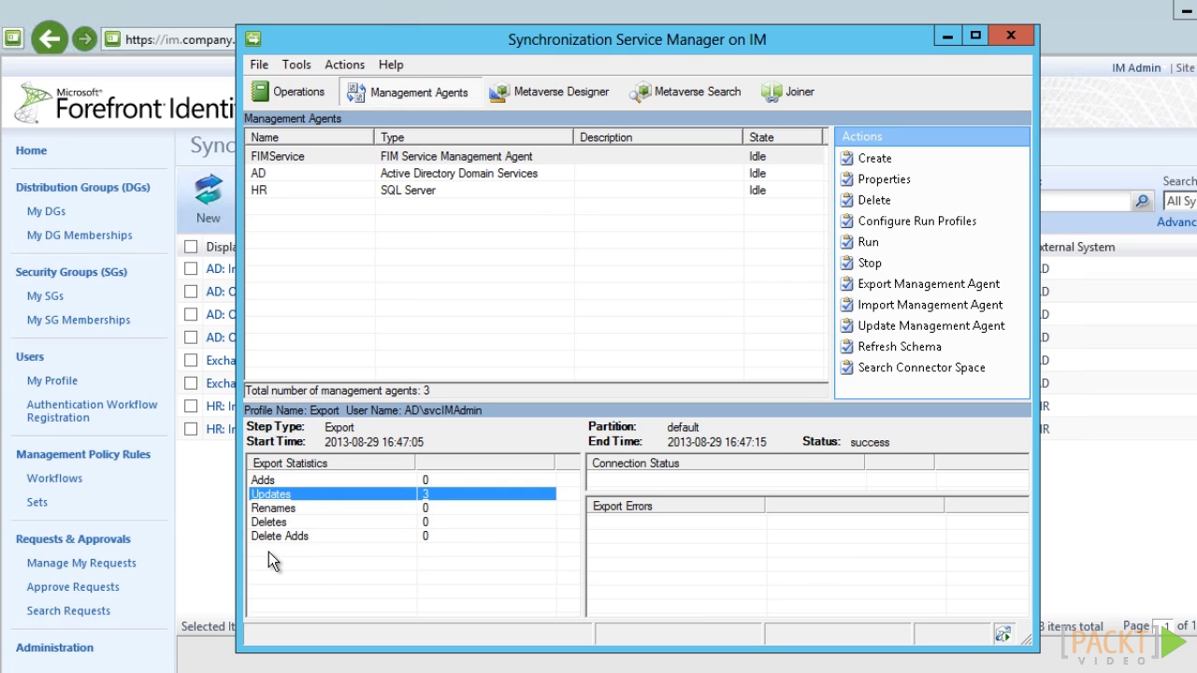
- Switch to the portal's Management Policy Rules and search them for "general"
{"action": "left_click", "coordinate": [138, 458]}
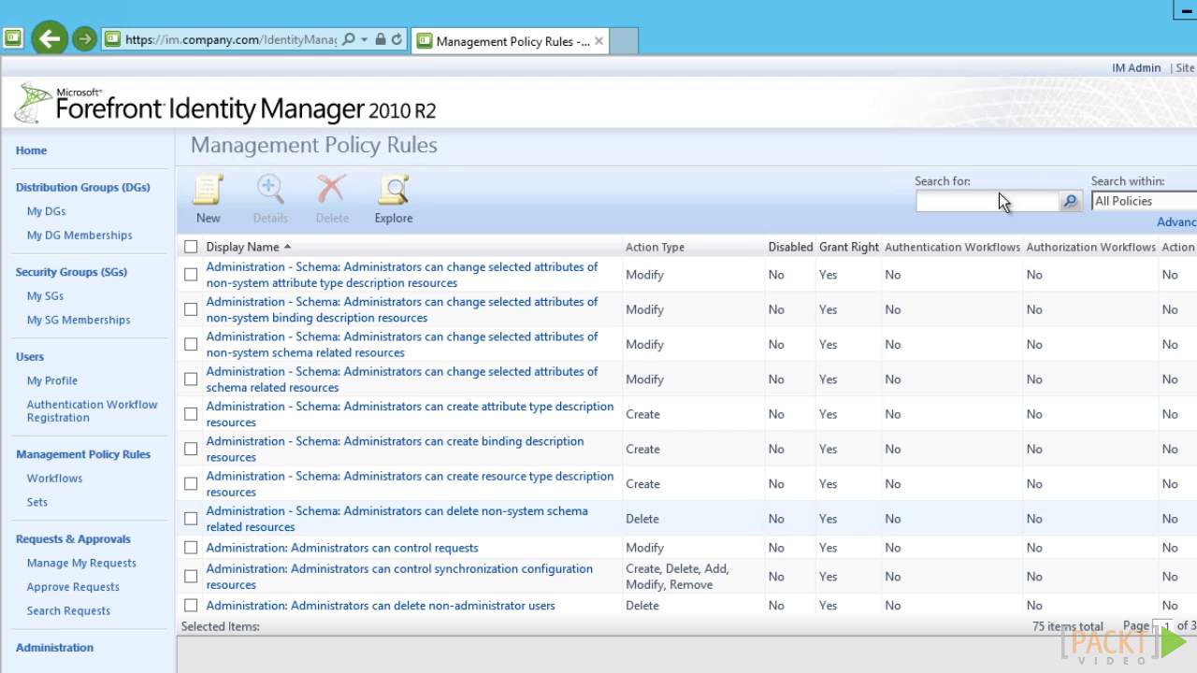
{"action": "left_click", "coordinate": [993, 204]}
{"action": "type", "text": "general"}
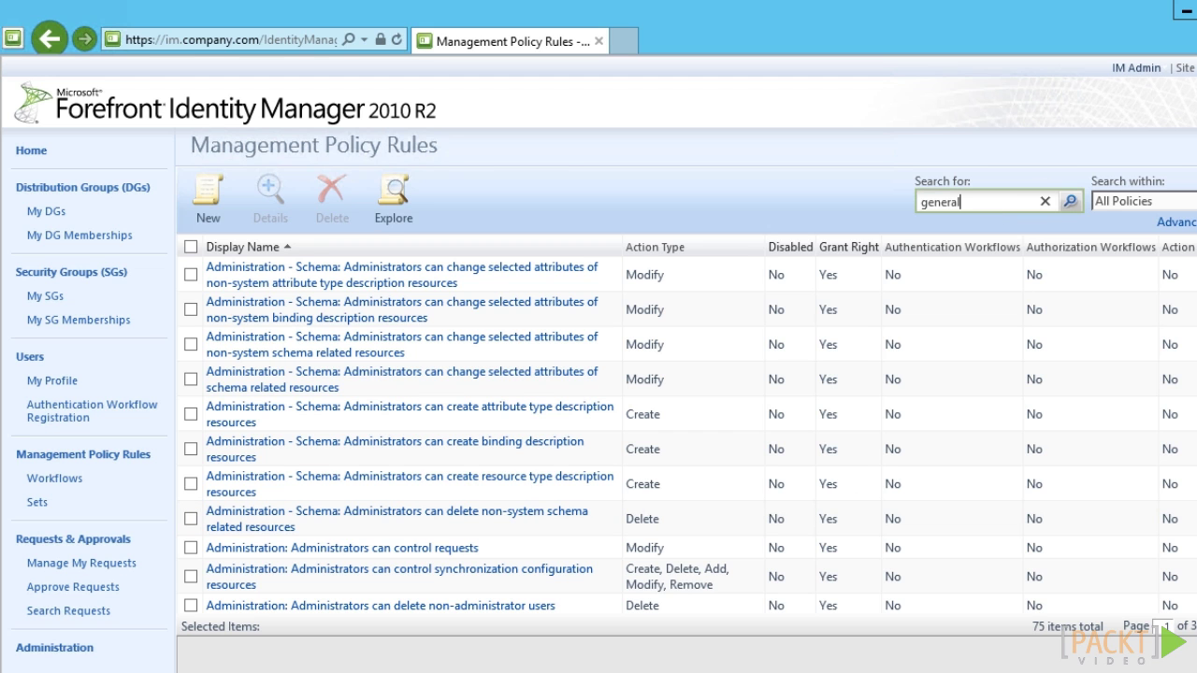
{"action": "left_click", "coordinate": [1072, 202]}
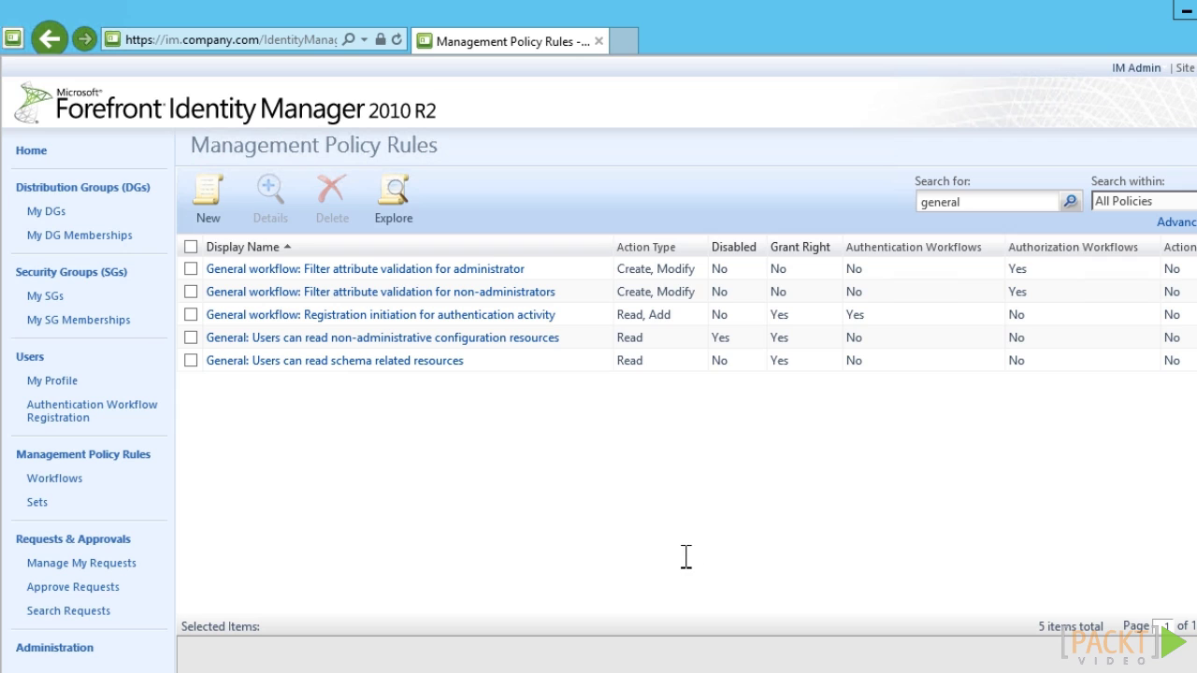
- Review the target resources of "General: Users can read non-administrative configuration resources", then enable the policy rule and submit the change
{"action": "left_click", "coordinate": [480, 341]}
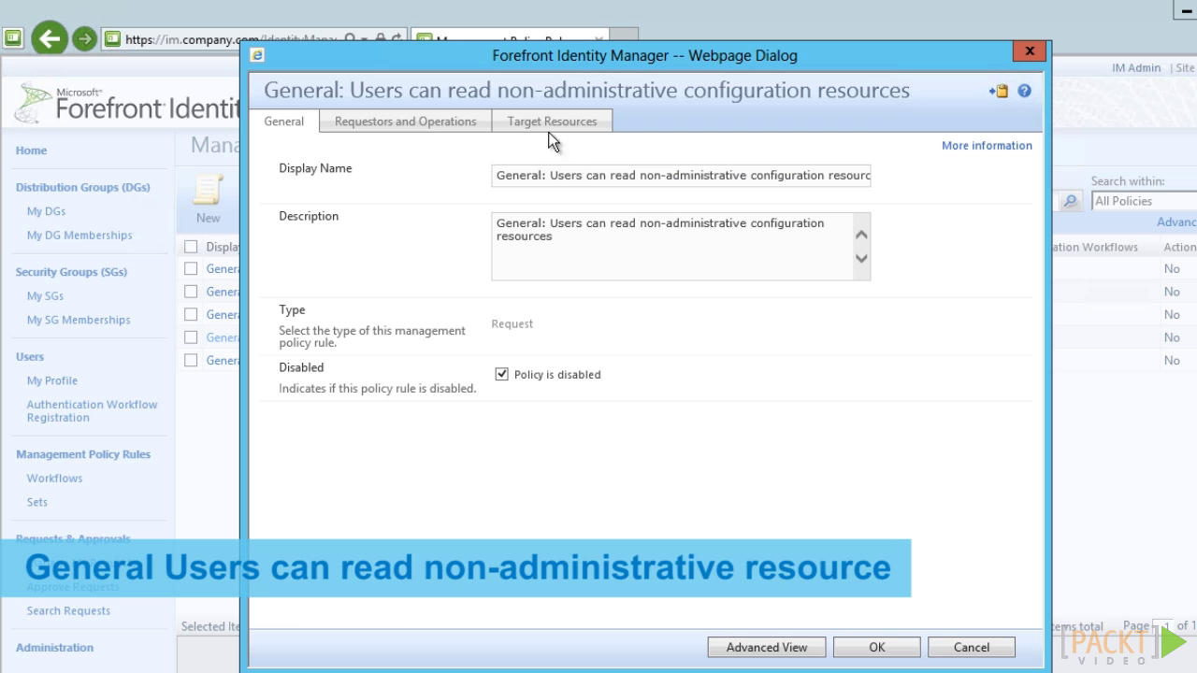
{"action": "left_click", "coordinate": [550, 128]}
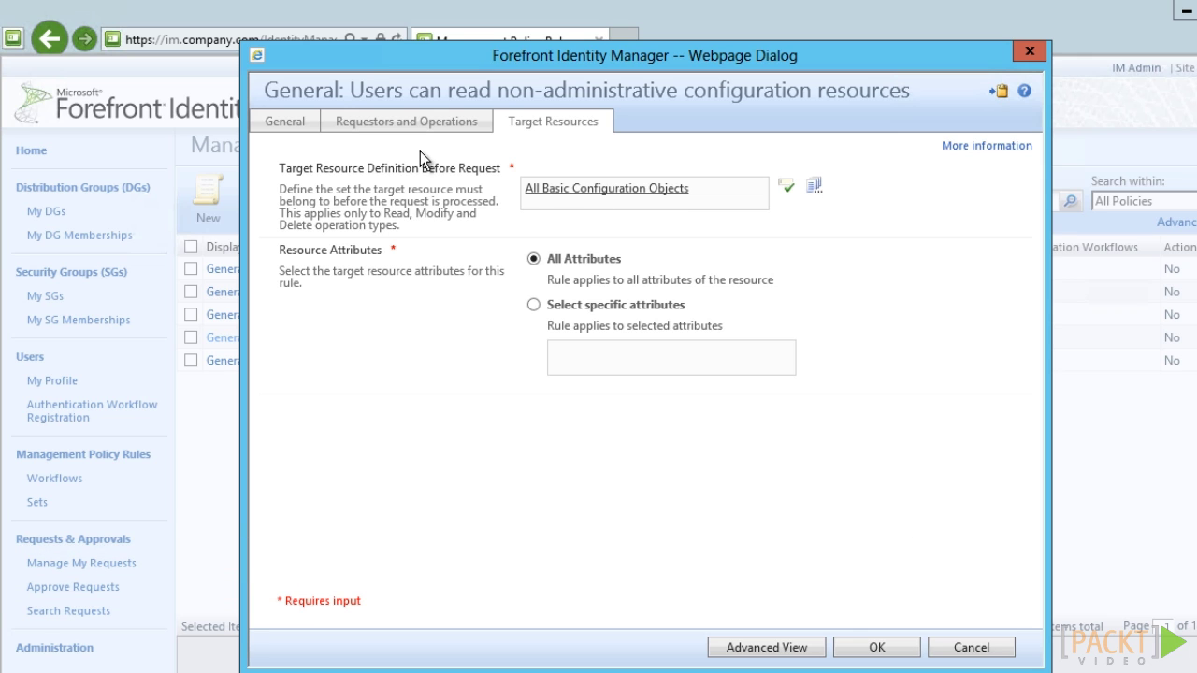
{"action": "left_click", "coordinate": [281, 125]}
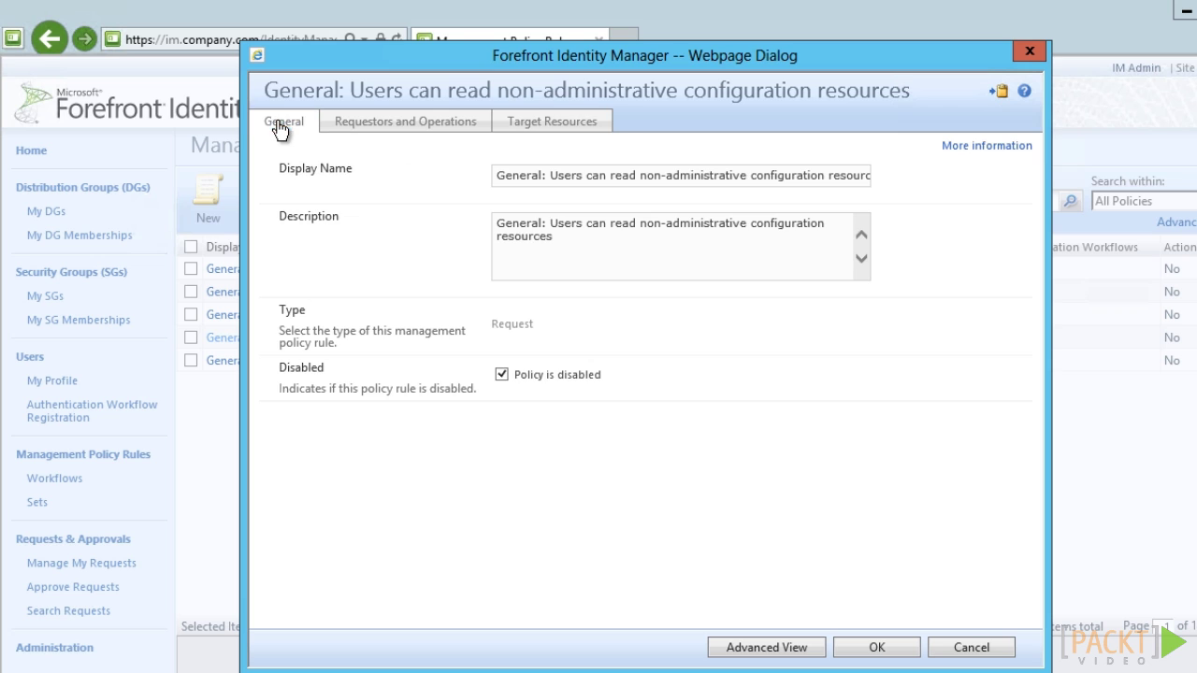
{"action": "left_click", "coordinate": [501, 374]}
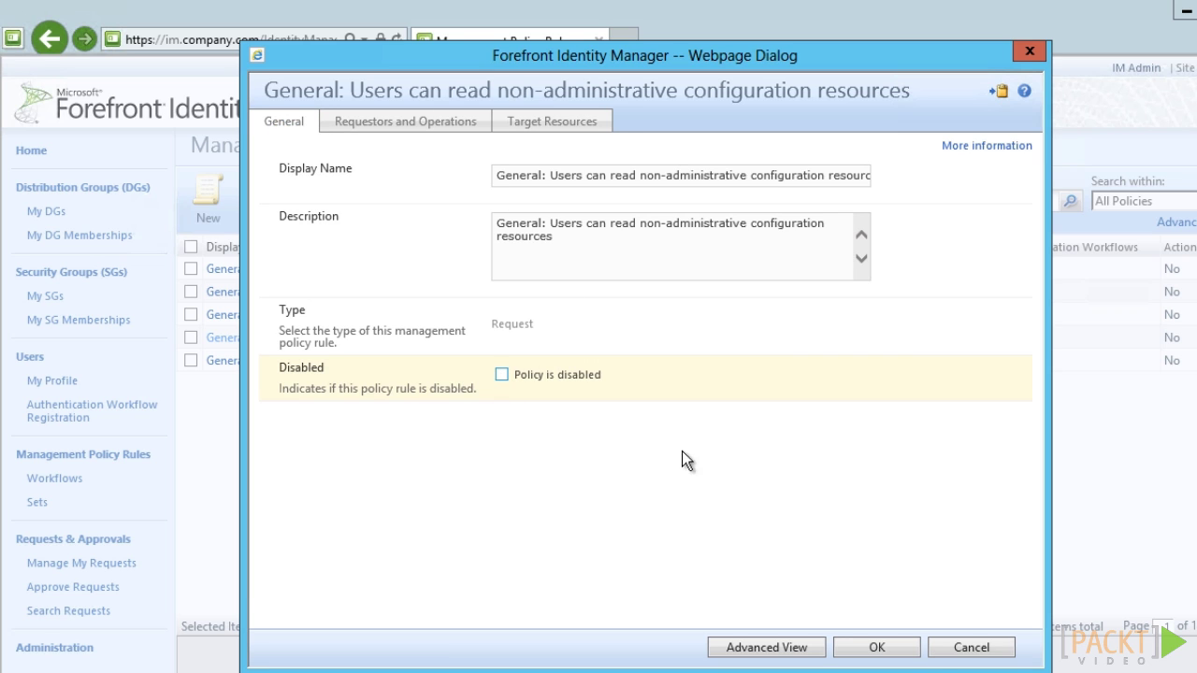
{"action": "left_click", "coordinate": [895, 652]}
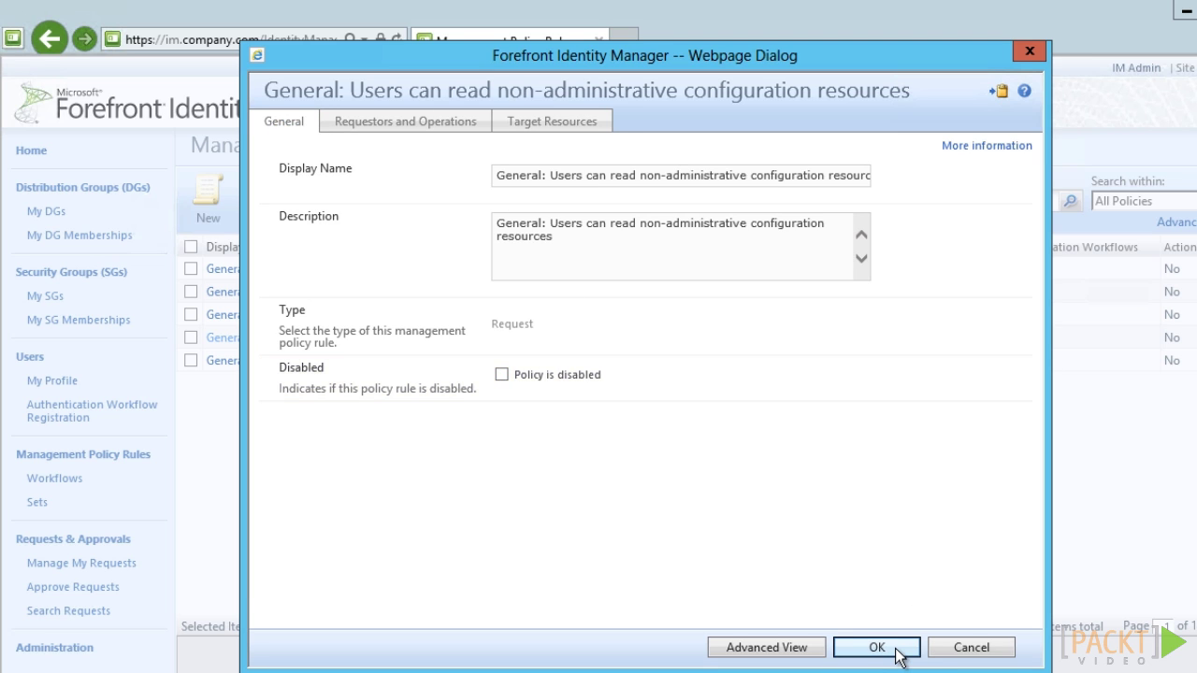
{"action": "left_click", "coordinate": [876, 649]}
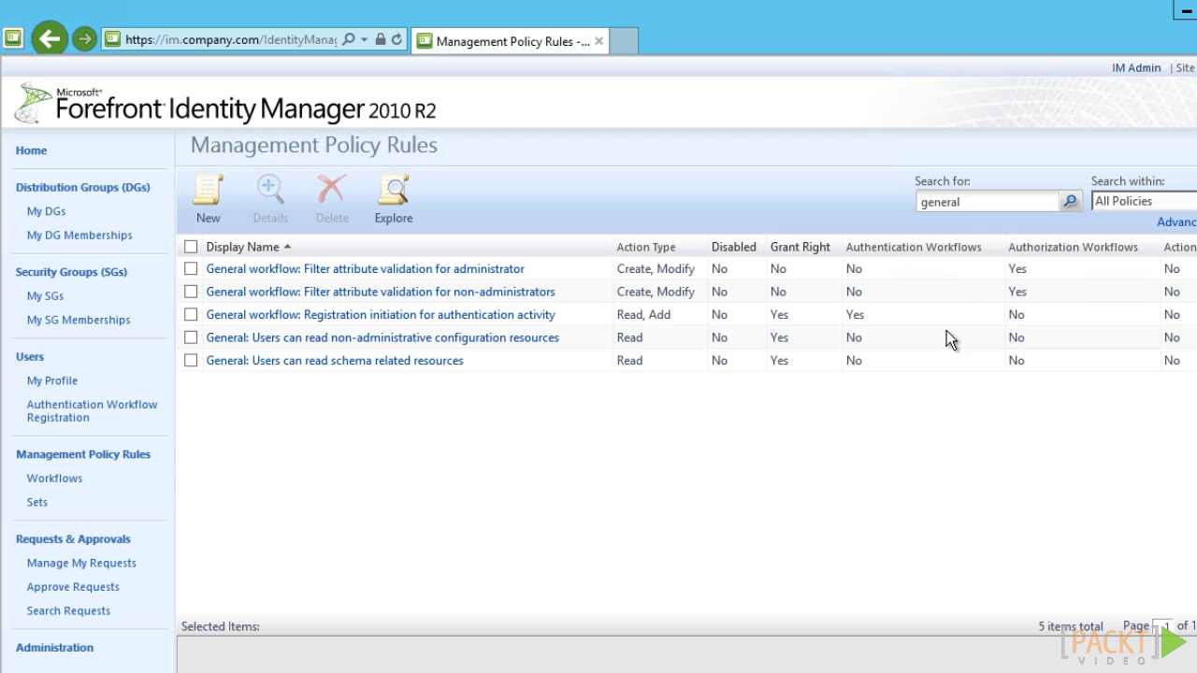
- Search the management policy rules for "user"
{"action": "left_click", "coordinate": [955, 204]}
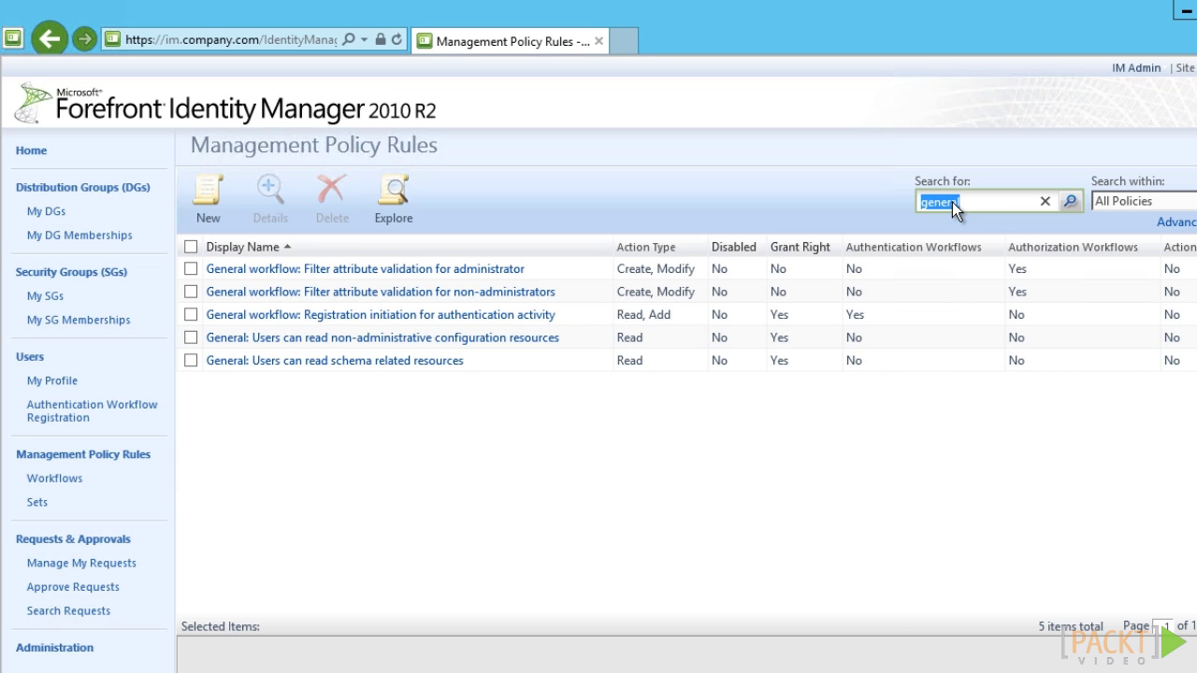
{"action": "type", "text": "user"}
{"action": "left_click", "coordinate": [1069, 202]}
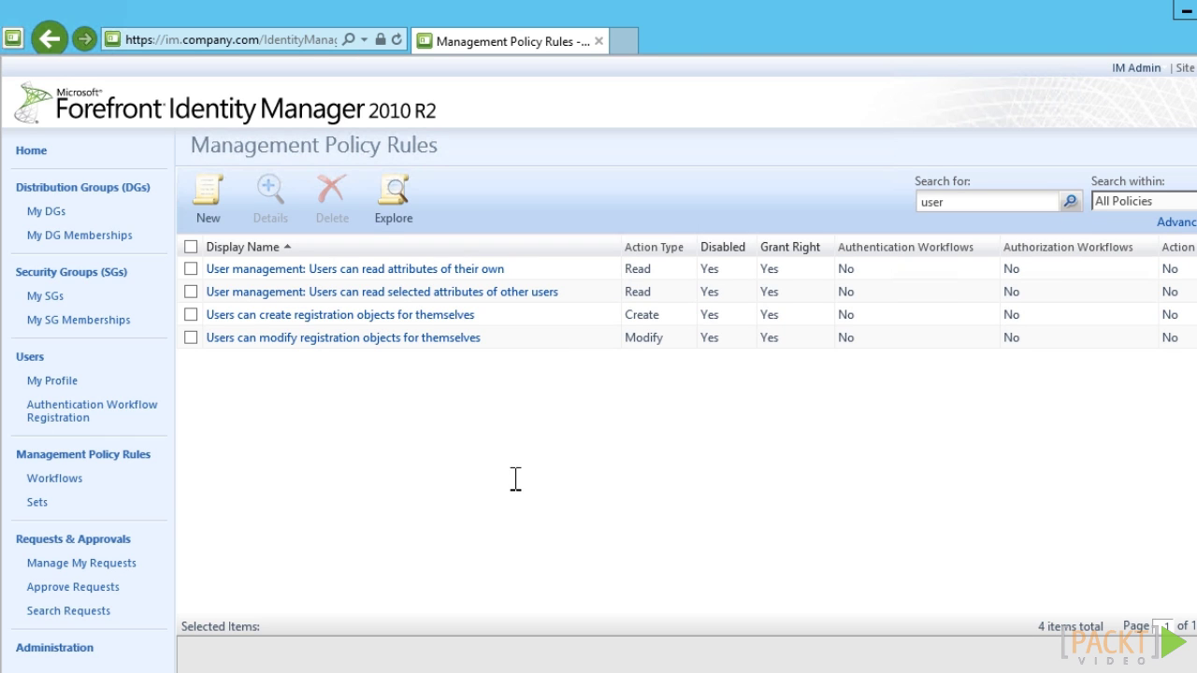
- Open "User management: Users can read attributes of their own" and examine its target resource set and the list of selected attributes
{"action": "left_click", "coordinate": [417, 271]}
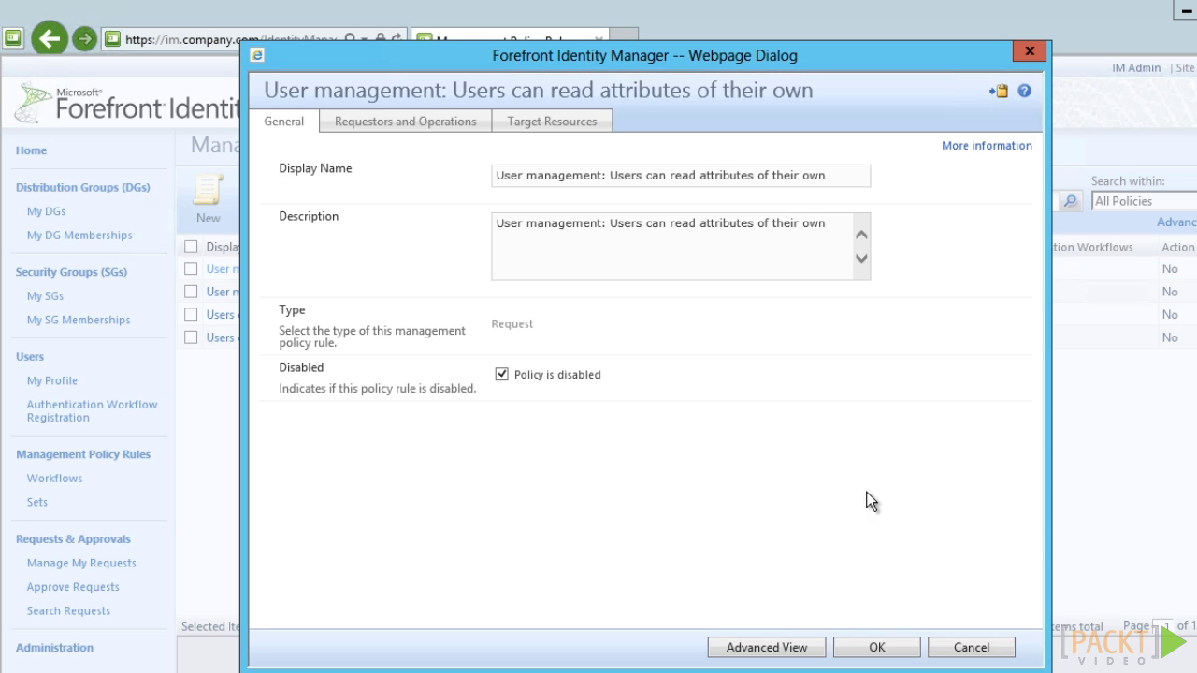
{"action": "left_click", "coordinate": [552, 124]}
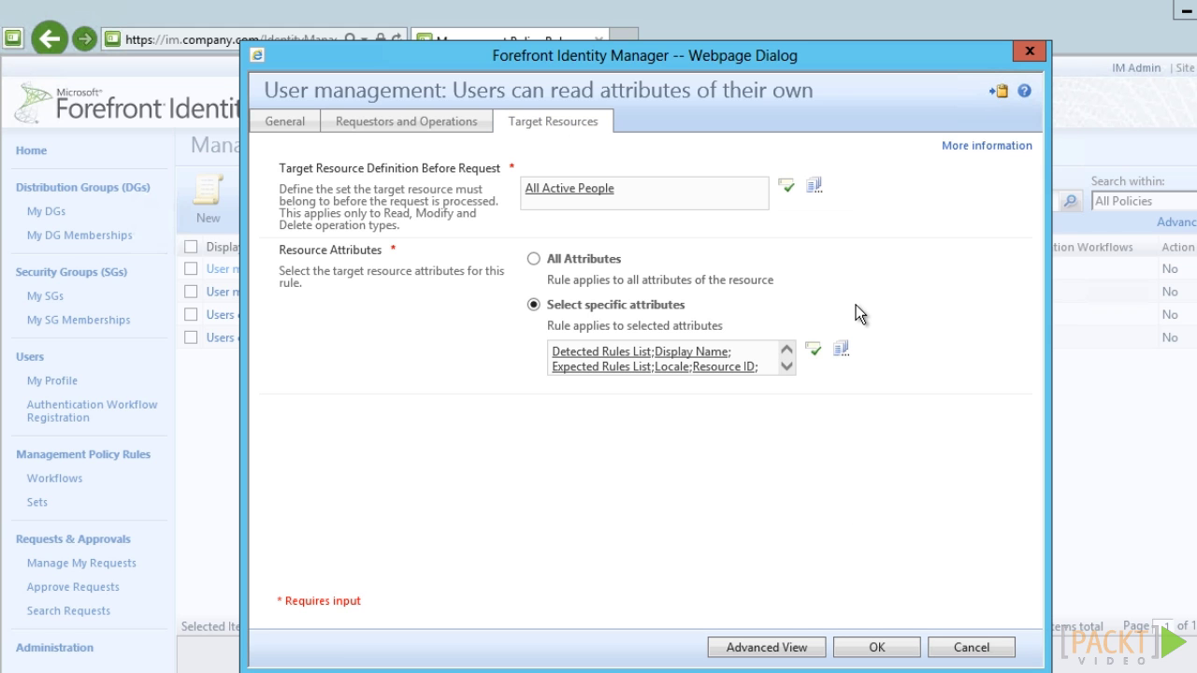
{"action": "left_click", "coordinate": [786, 366]}
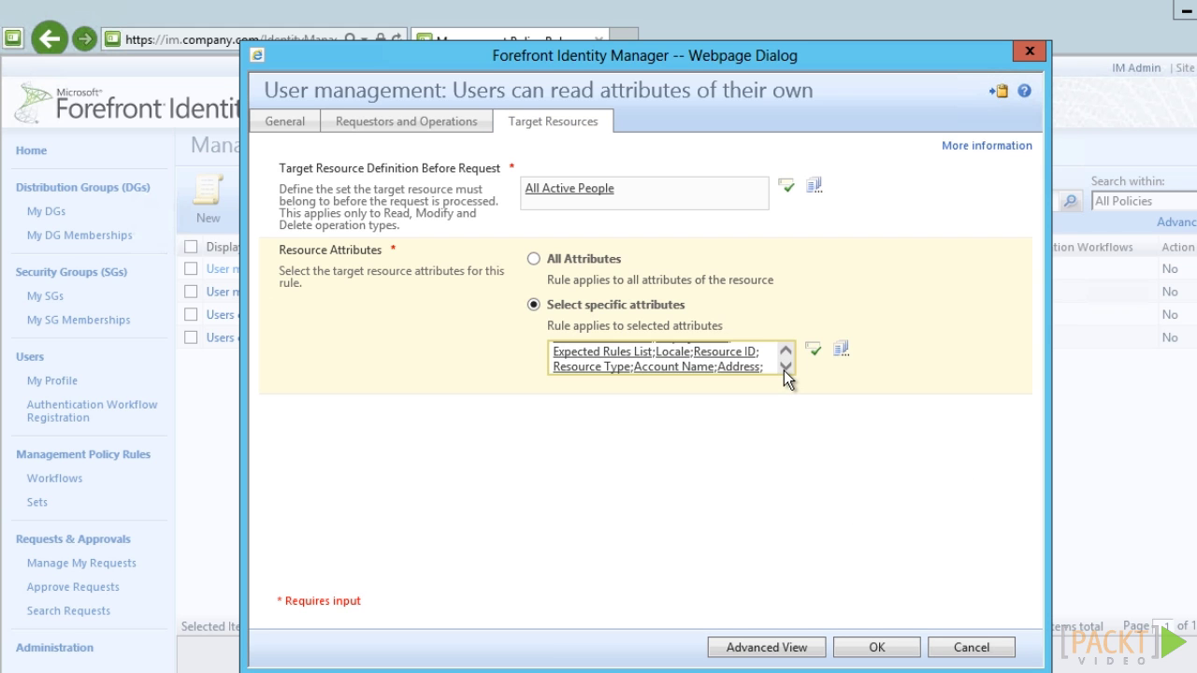
{"action": "left_click", "coordinate": [785, 366]}
{"action": "left_click", "coordinate": [784, 369]}
{"action": "left_click", "coordinate": [784, 369]}
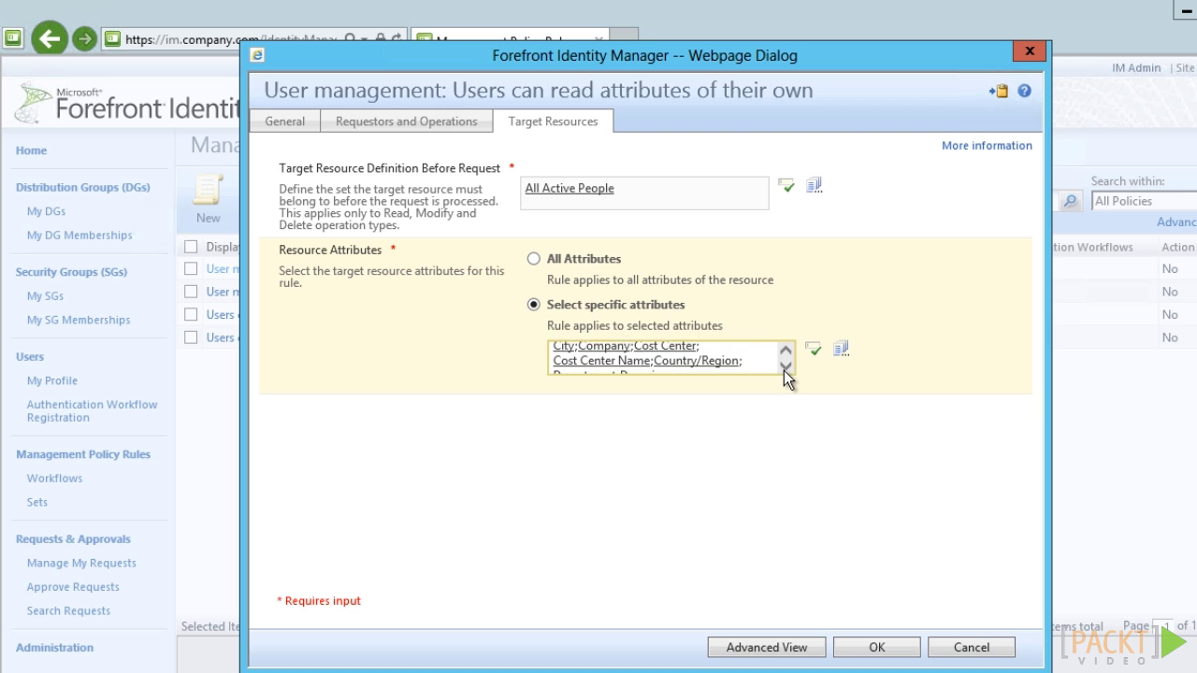
{"action": "left_click", "coordinate": [784, 369]}
{"action": "left_click", "coordinate": [784, 369]}
{"action": "left_click", "coordinate": [784, 370]}
{"action": "left_click", "coordinate": [784, 370]}
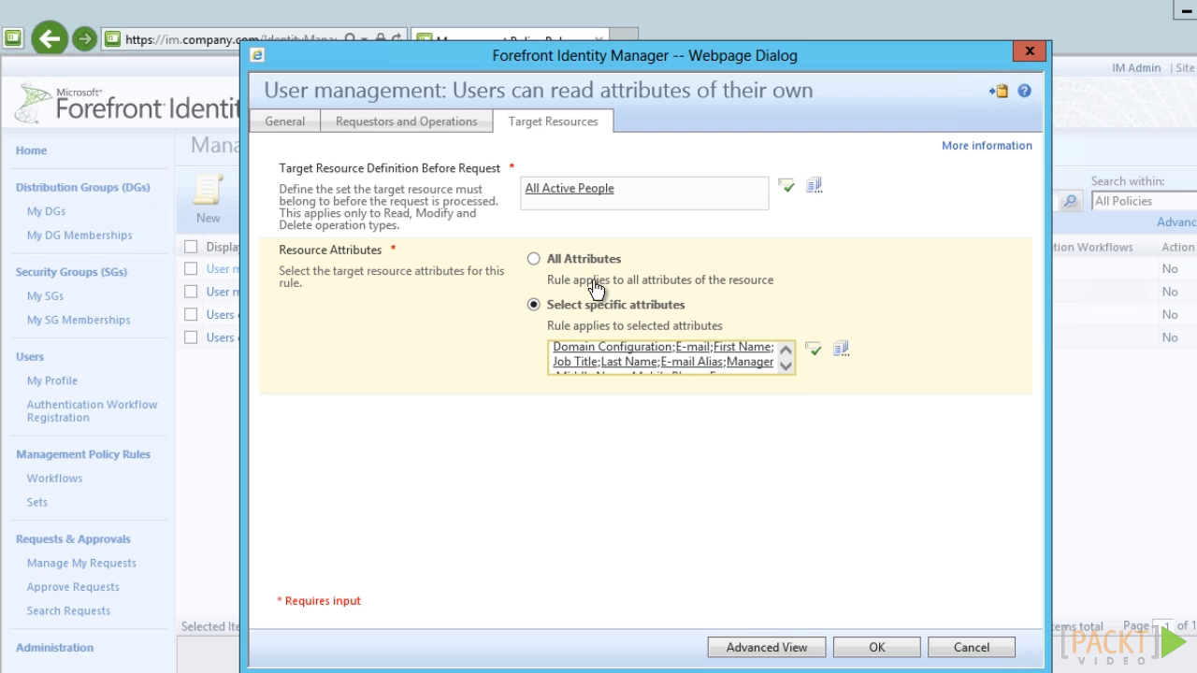
- Enable the "User management: Users can read attributes of their own" policy rule and submit the change
{"action": "left_click", "coordinate": [329, 150]}
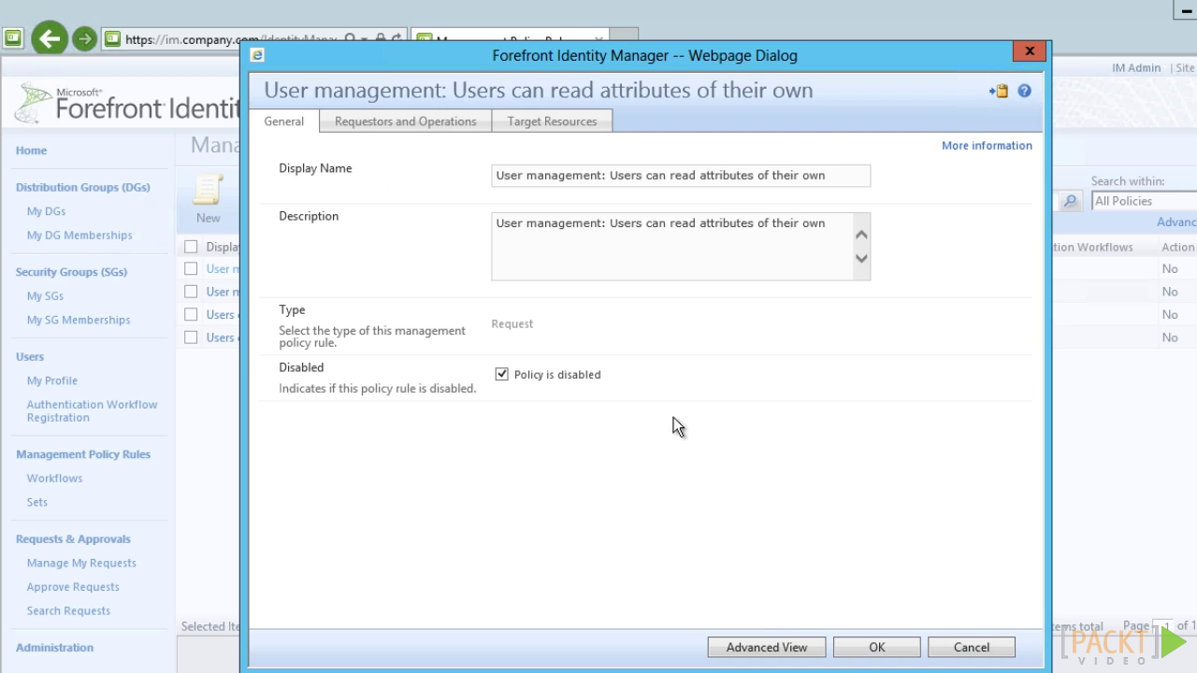
{"action": "left_click", "coordinate": [876, 647]}
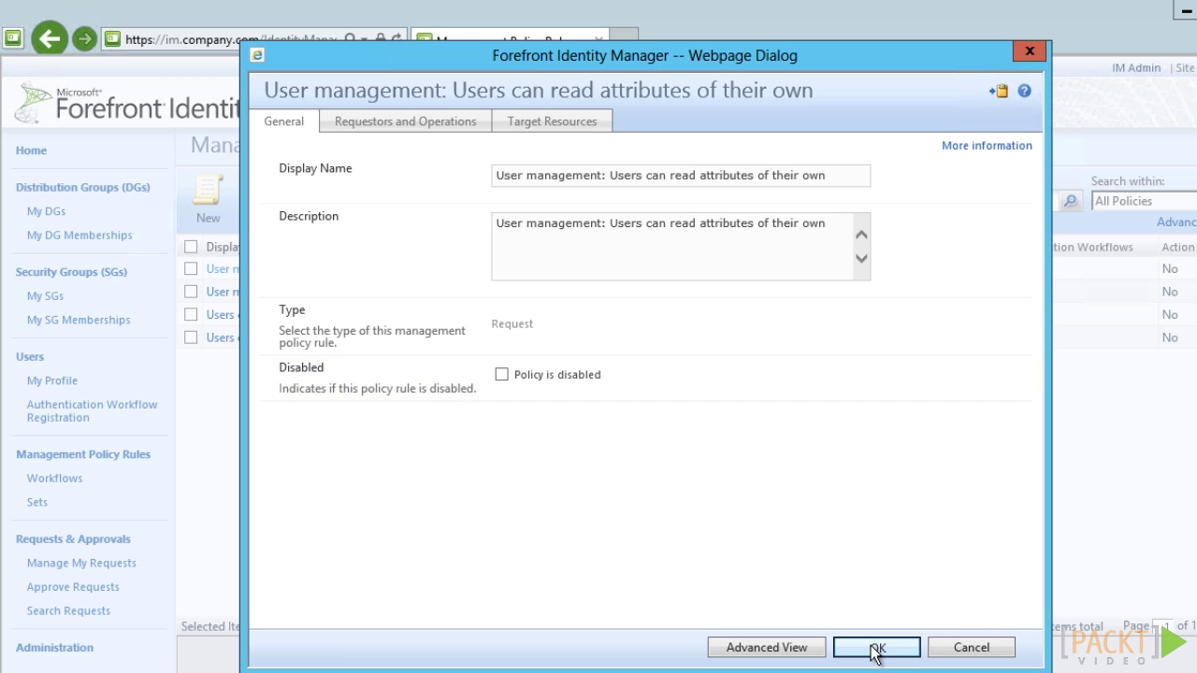
{"action": "left_click", "coordinate": [872, 650]}
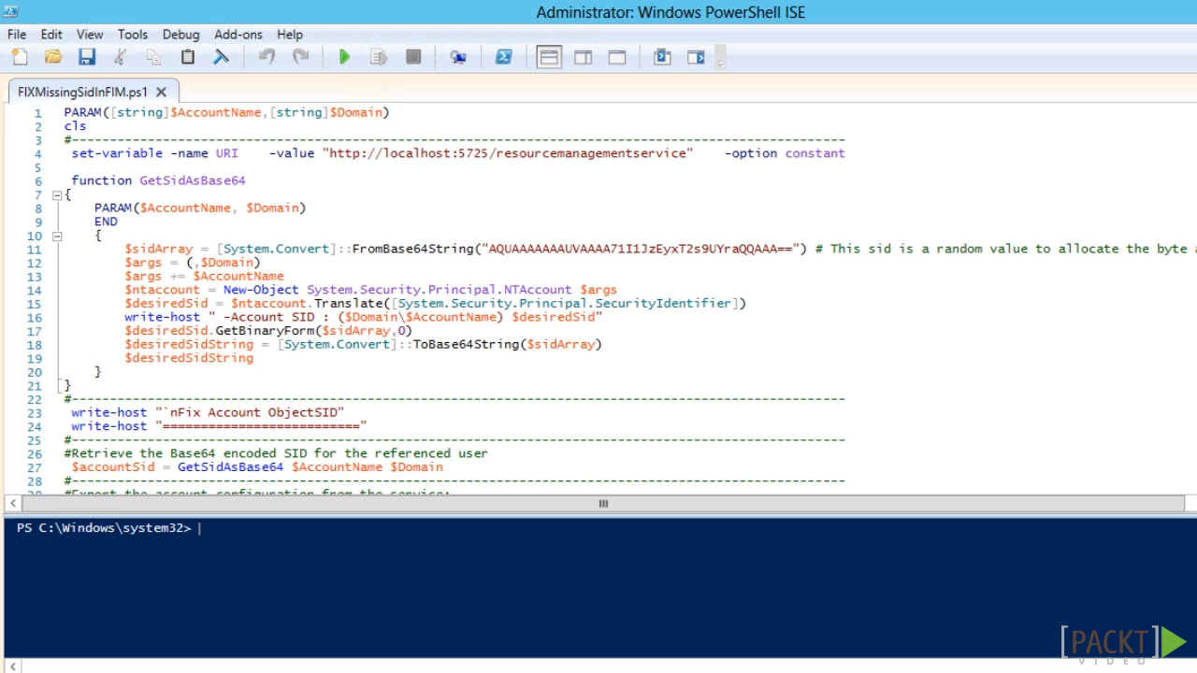
- Switch to Windows PowerShell ISE and read through the FIXMissingSidInFIM.ps1 script, from its parameters to the closing error trap
{"action": "scroll", "coordinate": [607, 299], "scroll_direction": "down", "scroll_amount": 5}
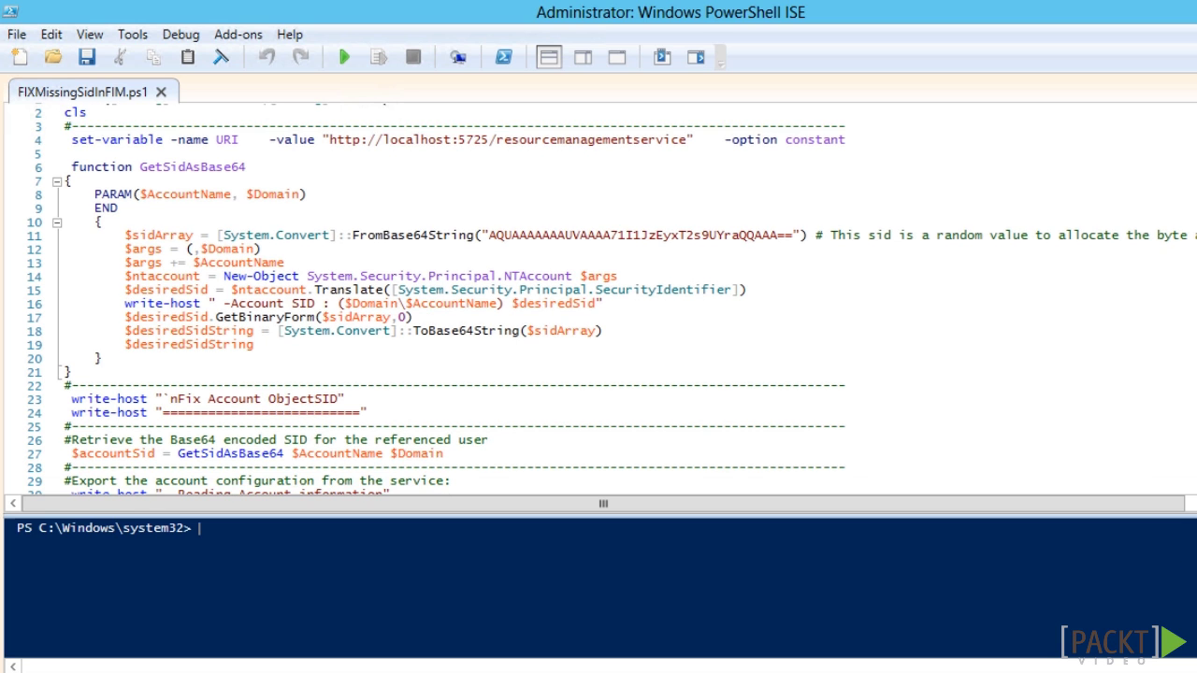
{"action": "scroll", "coordinate": [436, 301], "scroll_direction": "down", "scroll_amount": 14}
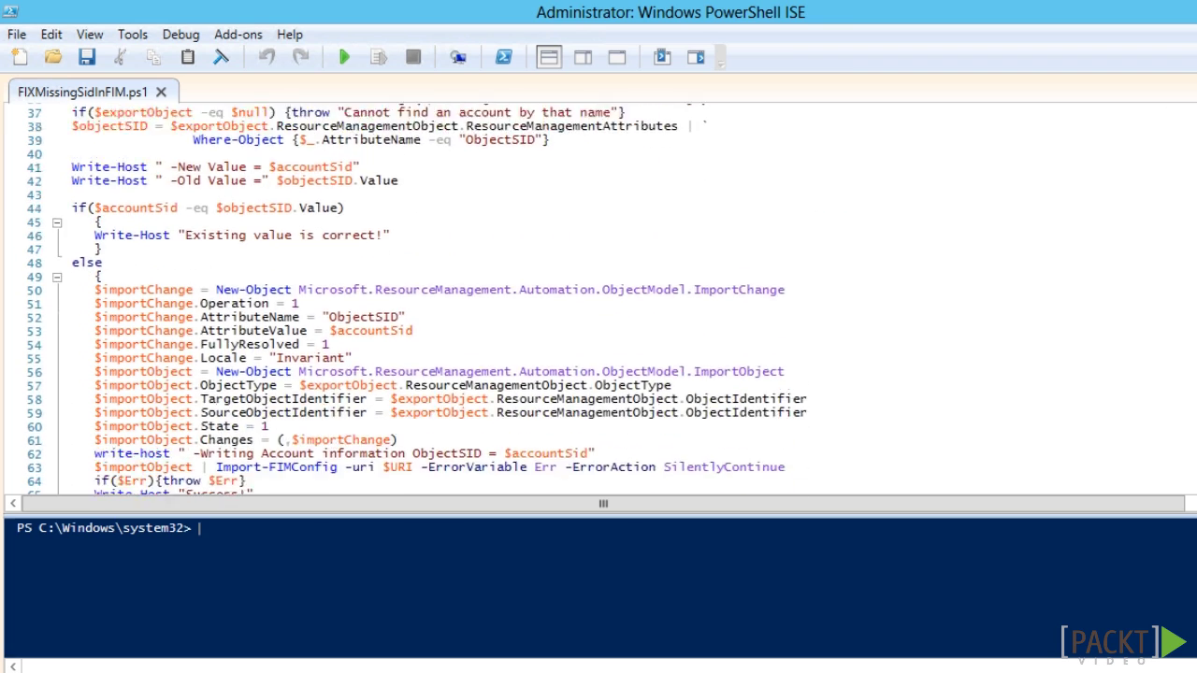
{"action": "scroll", "coordinate": [436, 301], "scroll_direction": "down", "scroll_amount": 1}
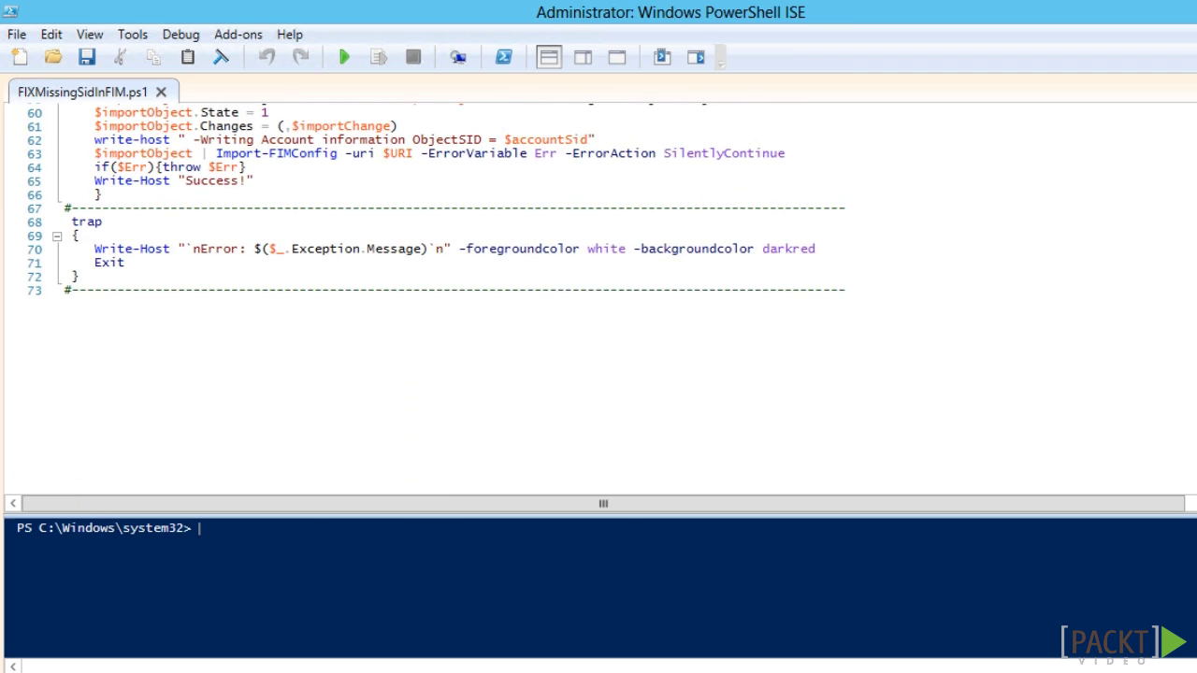
{"action": "scroll", "coordinate": [436, 301], "scroll_direction": "up", "scroll_amount": 5}
{"action": "scroll", "coordinate": [436, 302], "scroll_direction": "up", "scroll_amount": 12}
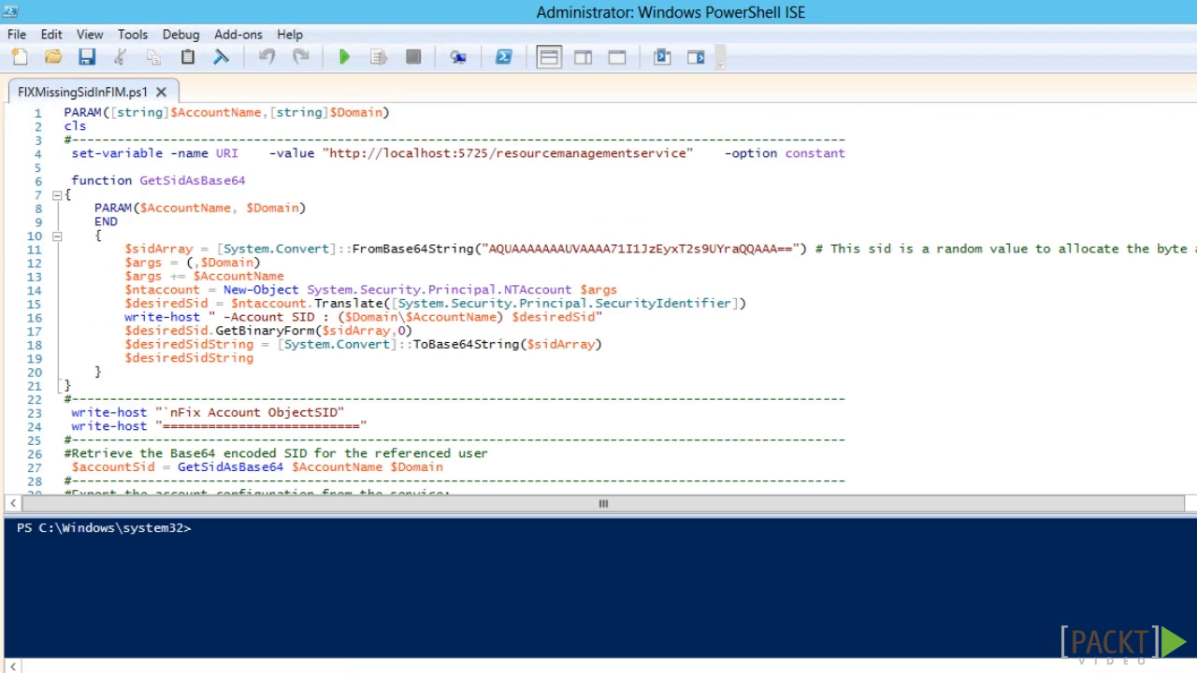